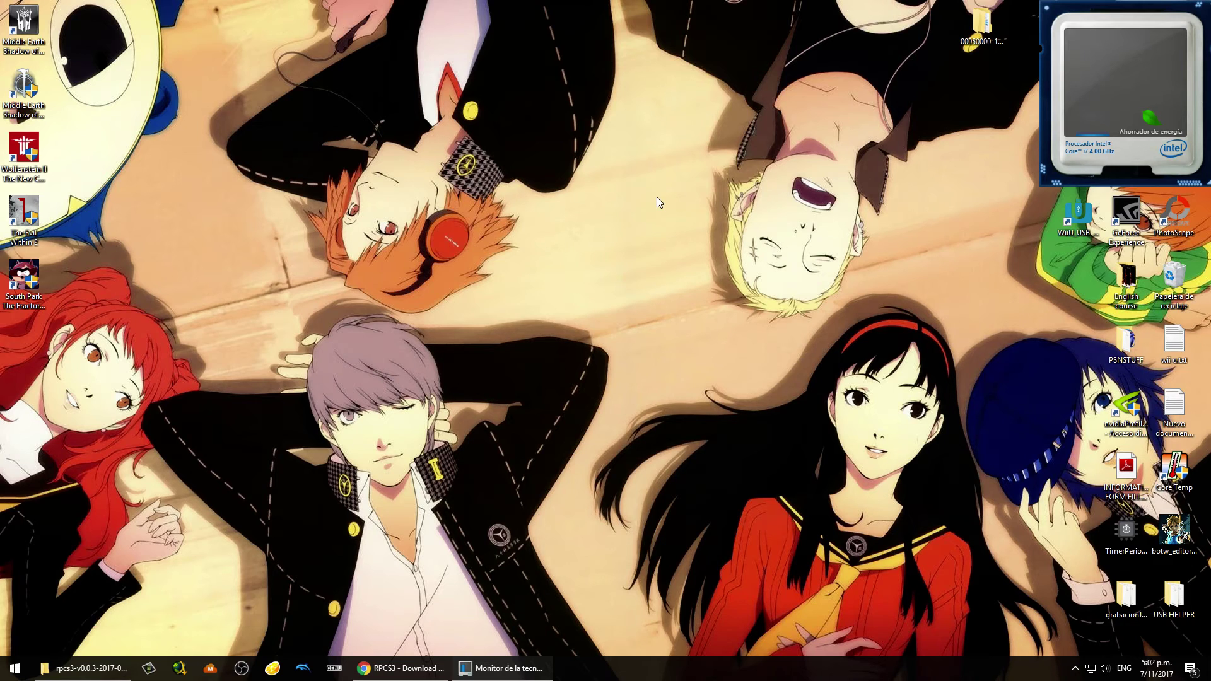
right_click(155, 173)
left_click(175, 210)
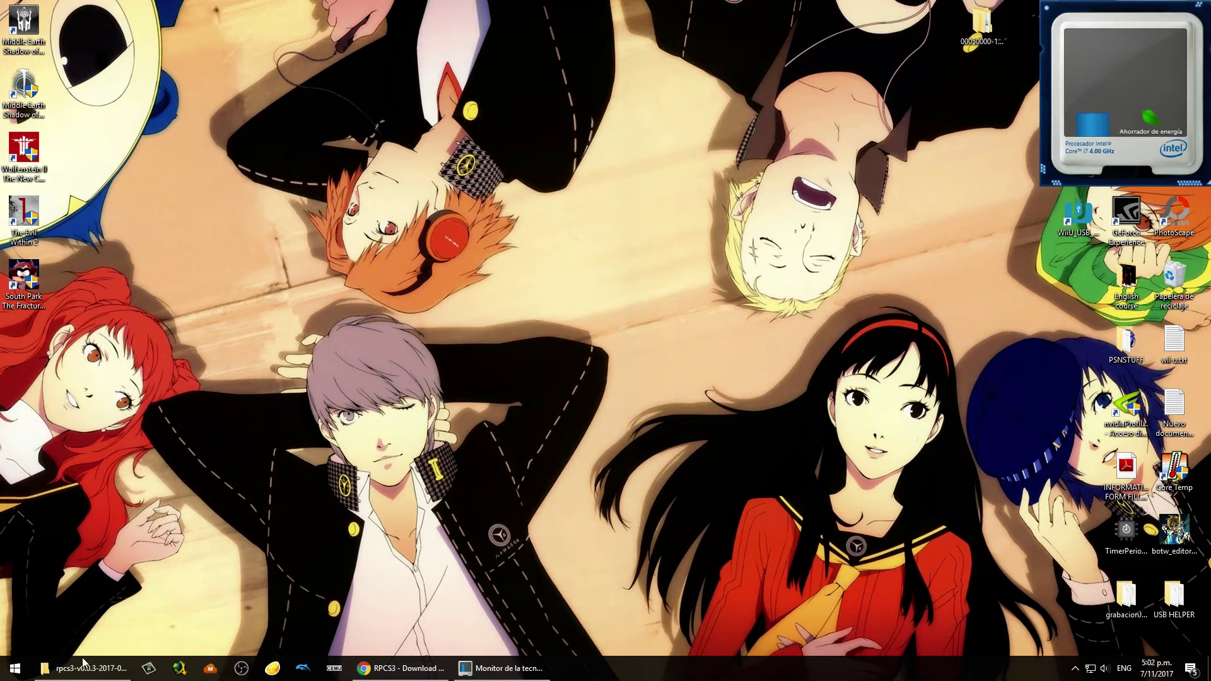
Launch rpcs3.exe from the rpcs3-v0.0.3-2017-09-14win64 folder and bring the emulator window to the front.
left_click(84, 660)
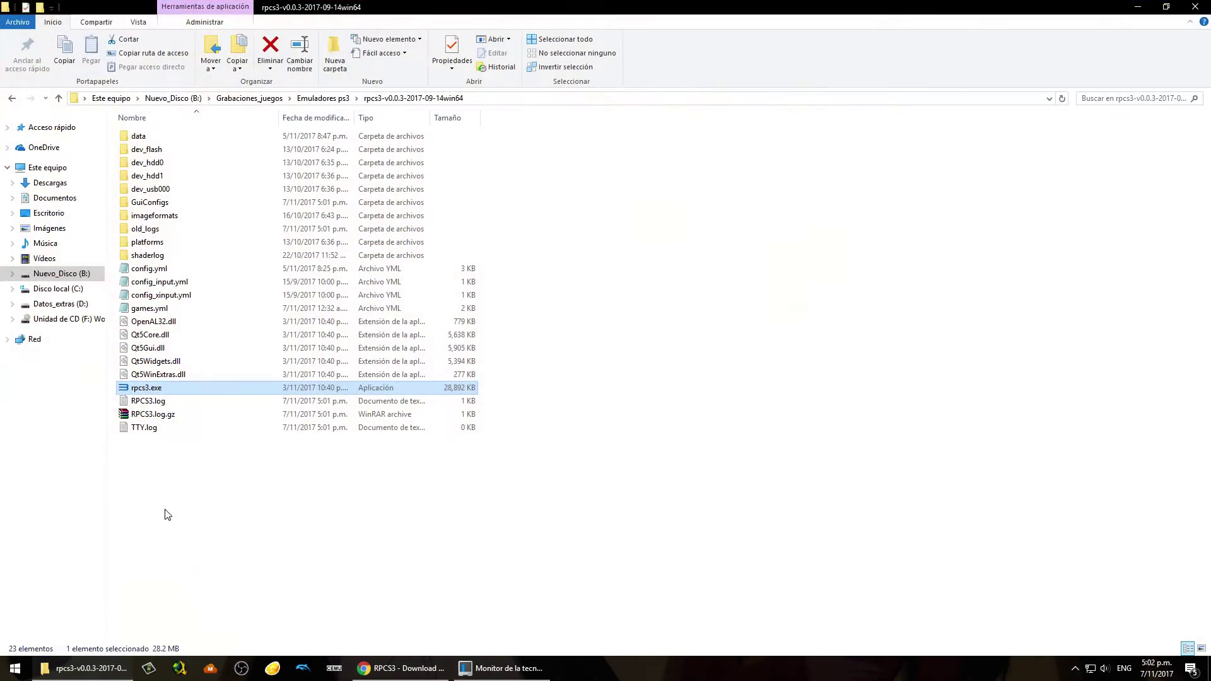
double_click(132, 390)
left_click(1135, 8)
left_click(1134, 8)
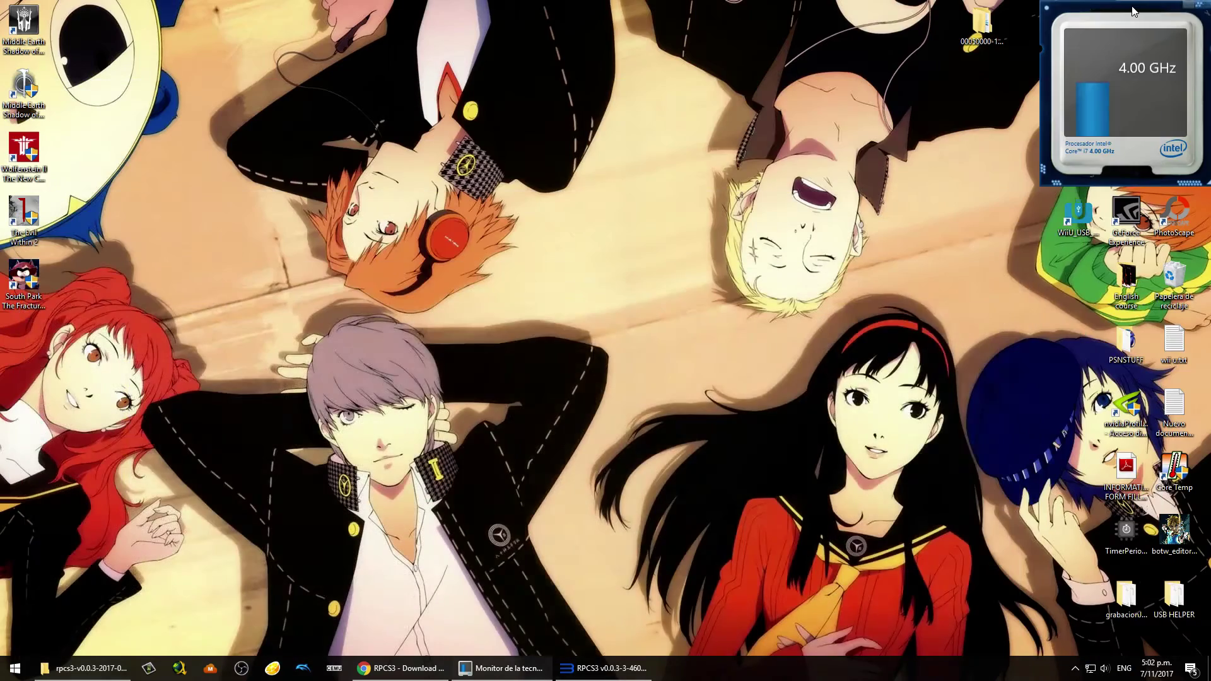
left_click(604, 668)
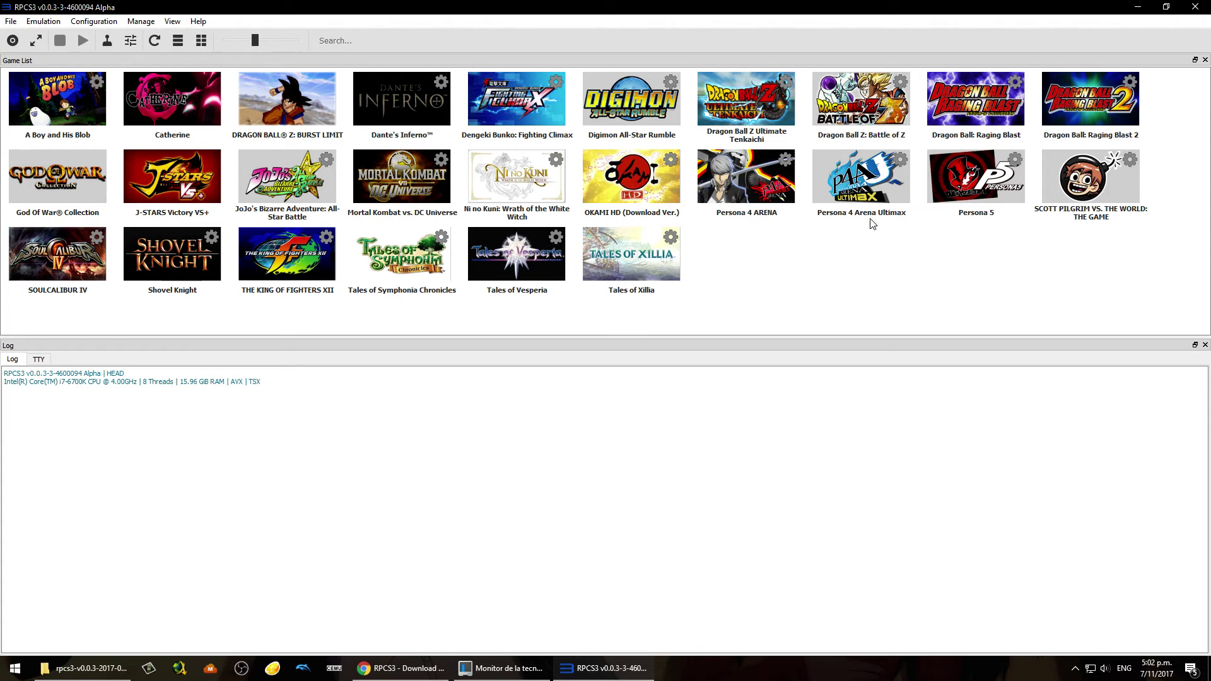
left_click(741, 198)
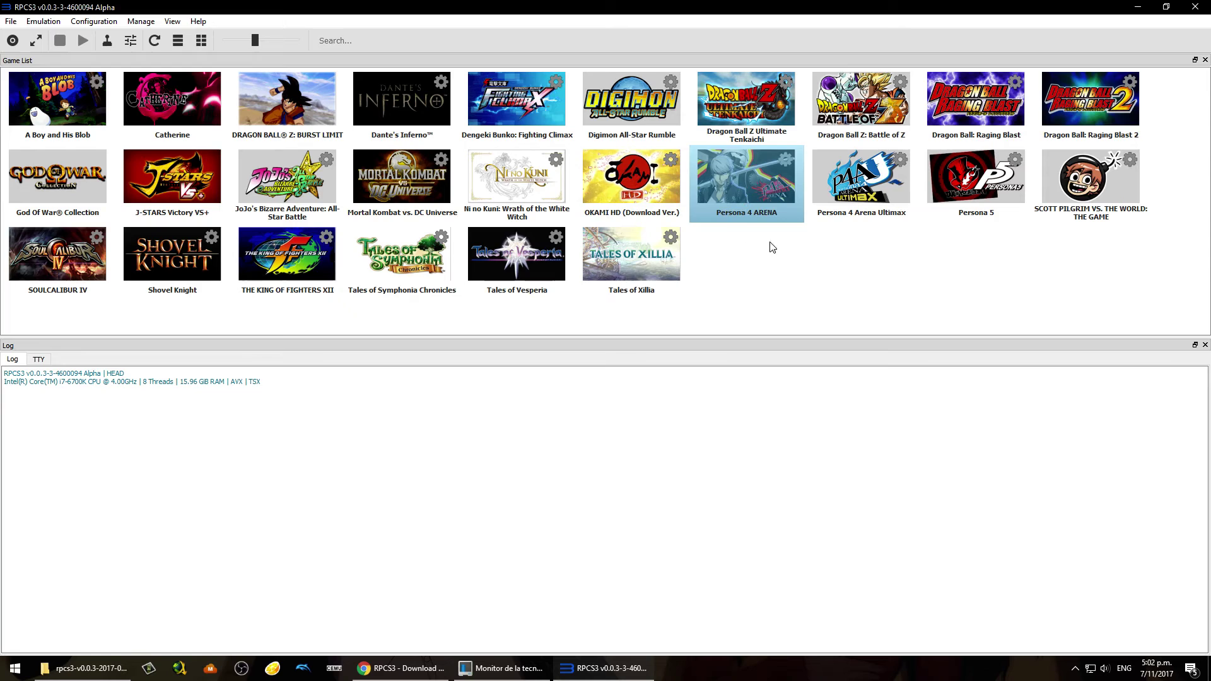
left_click(885, 185)
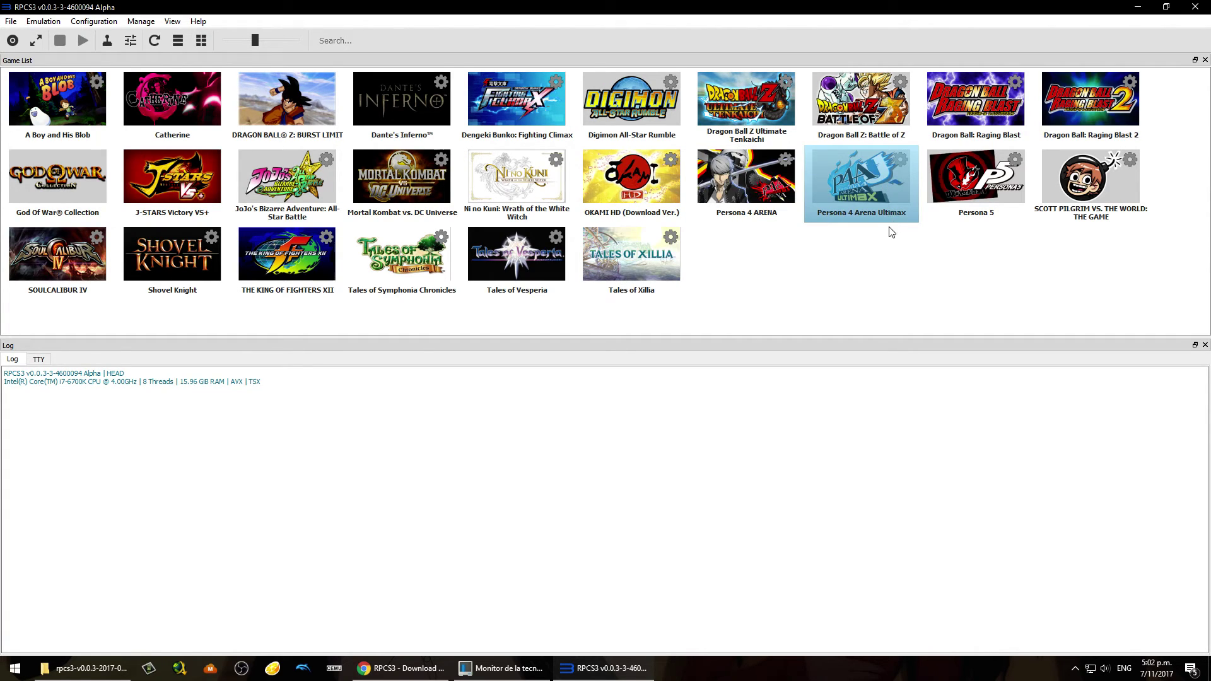
left_click(880, 249)
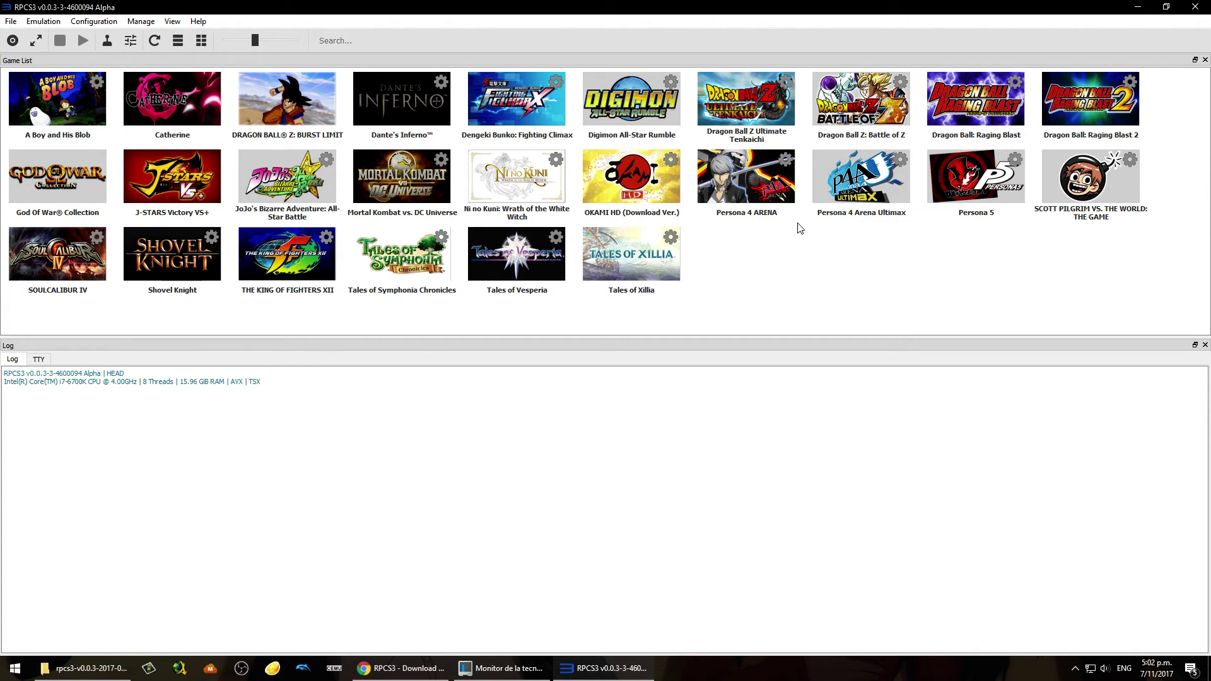
left_click(873, 189)
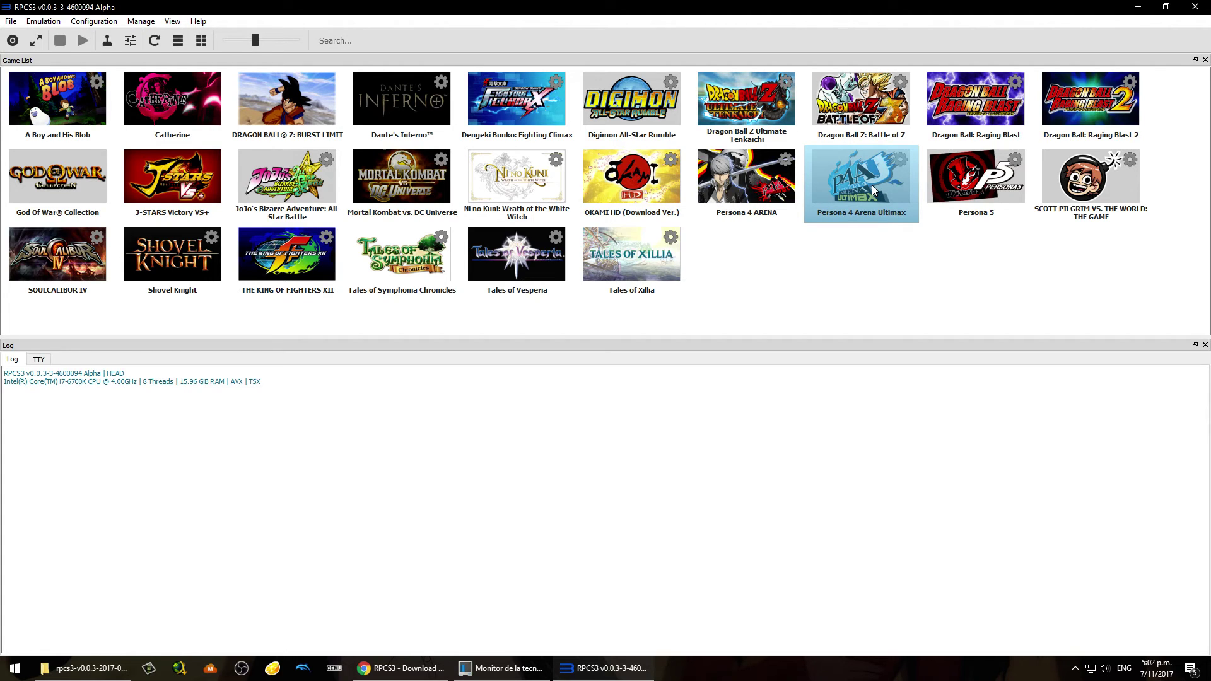
left_click(783, 195)
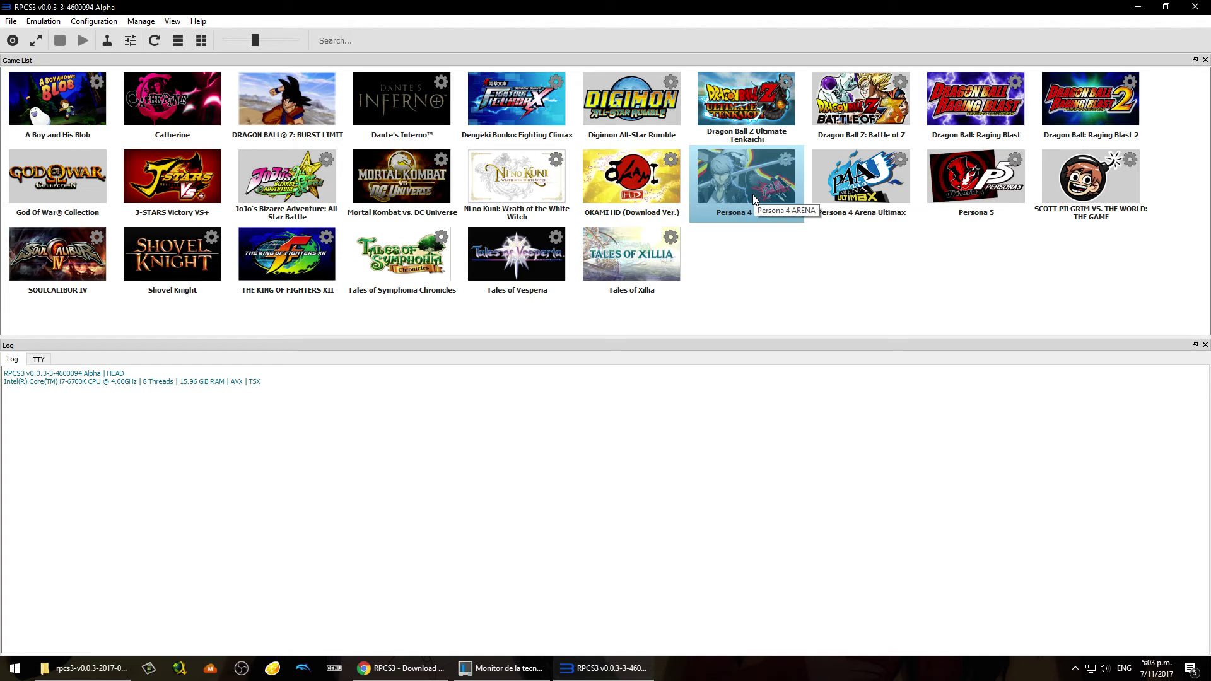
left_click(850, 200)
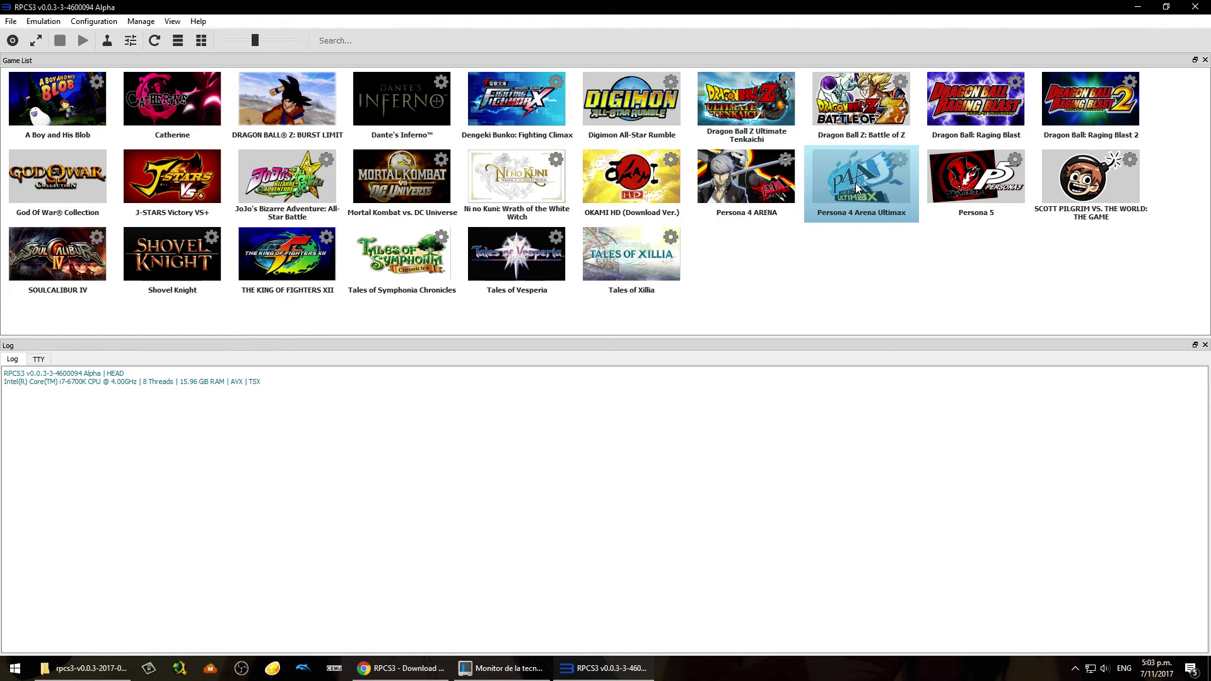
left_click(928, 299)
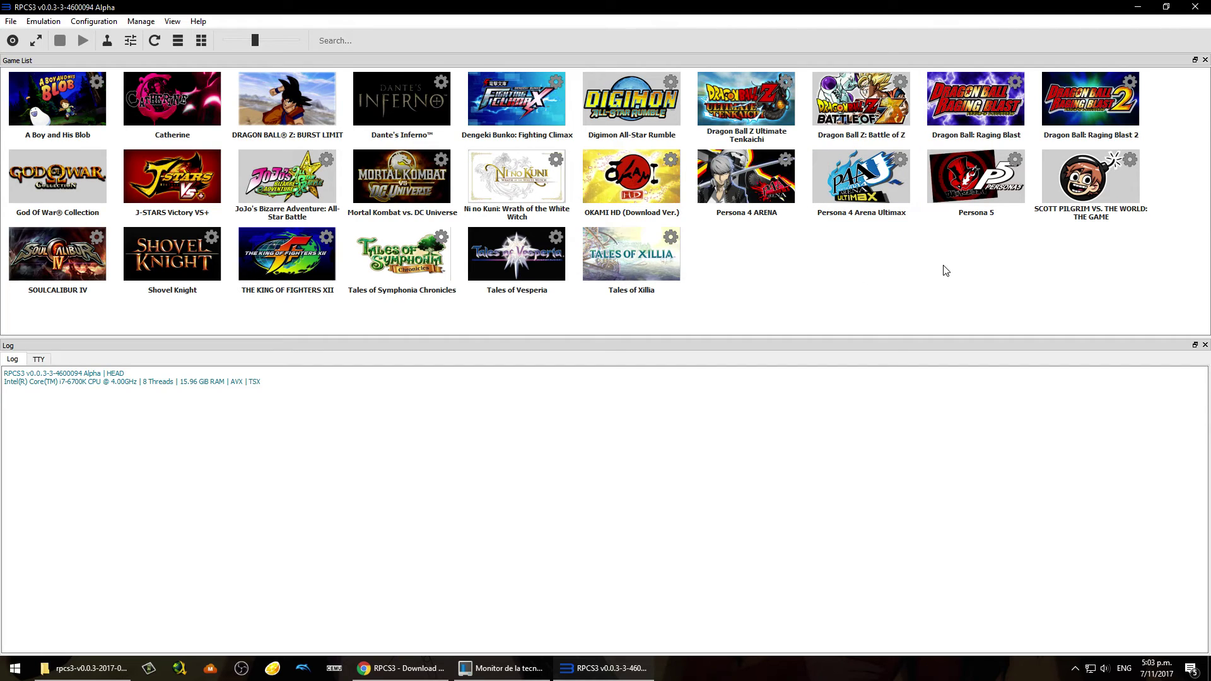
left_click(861, 213)
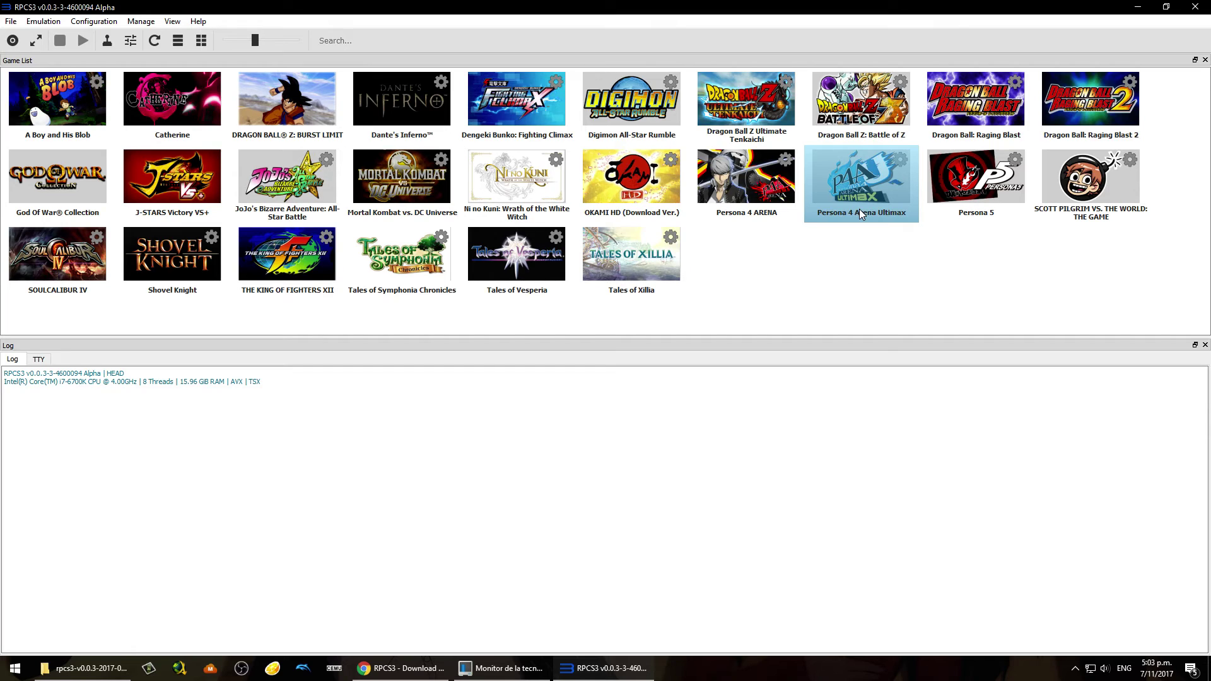
right_click(844, 181)
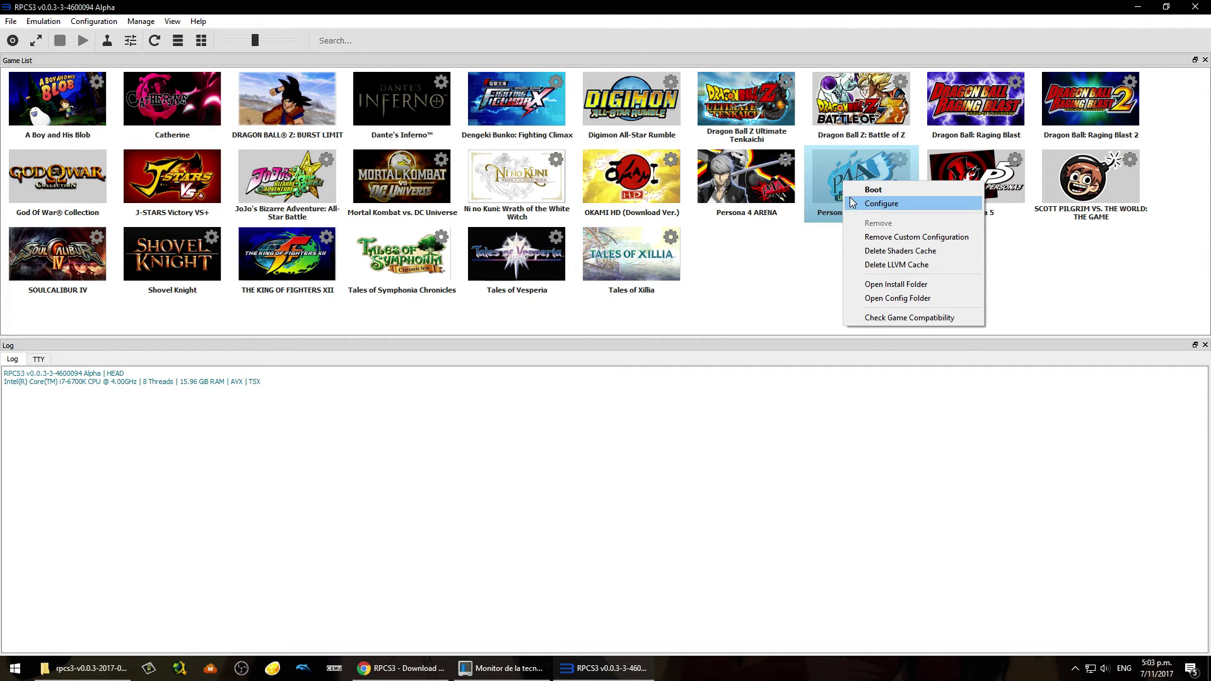
left_click(793, 290)
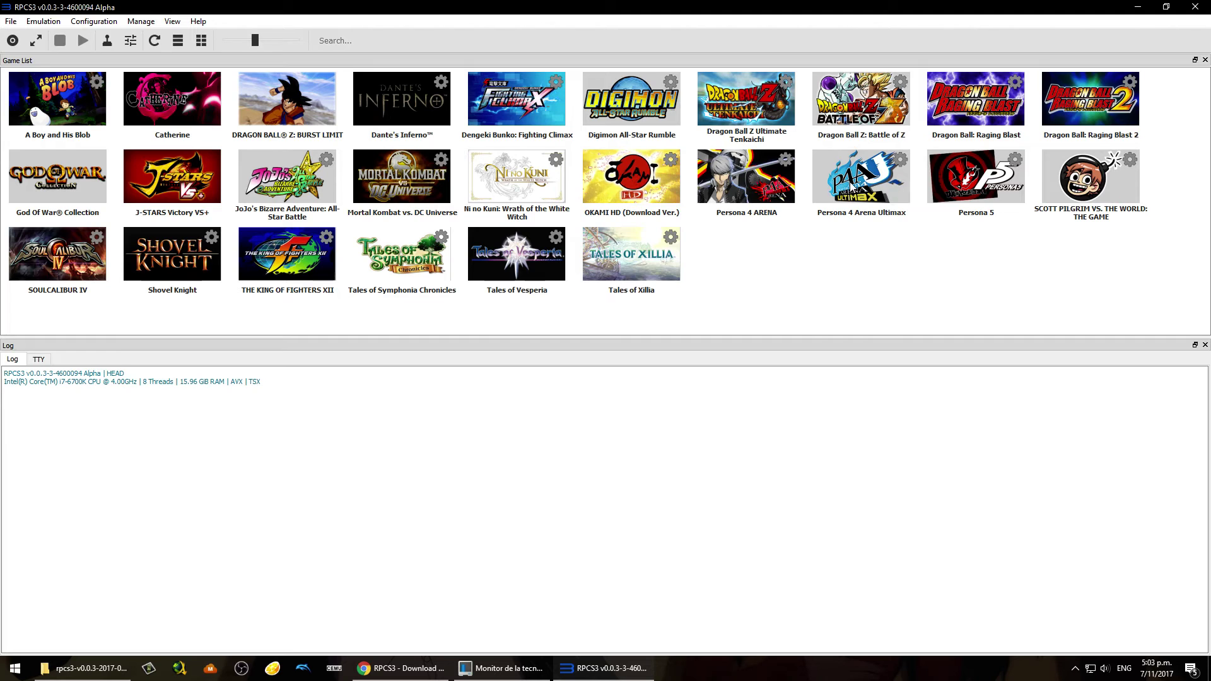
Boot Persona 4 Arena Ultimax from the game list.
double_click(861, 192)
left_click(12, 21)
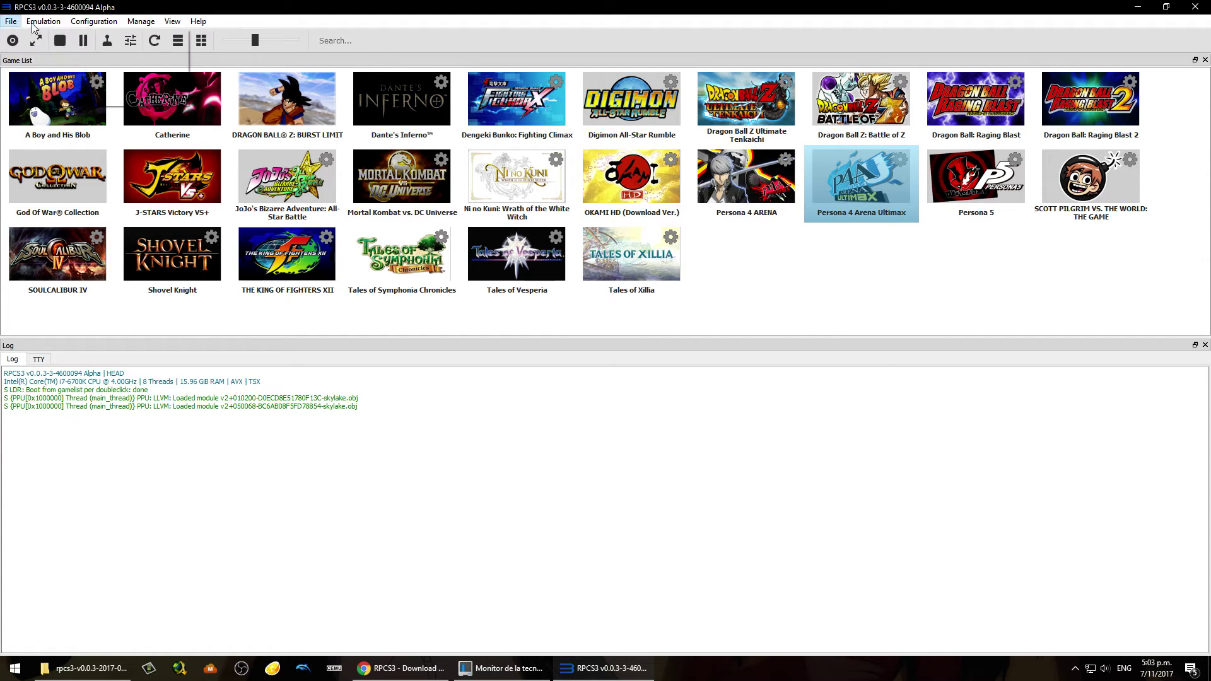
mouse_move(43, 21)
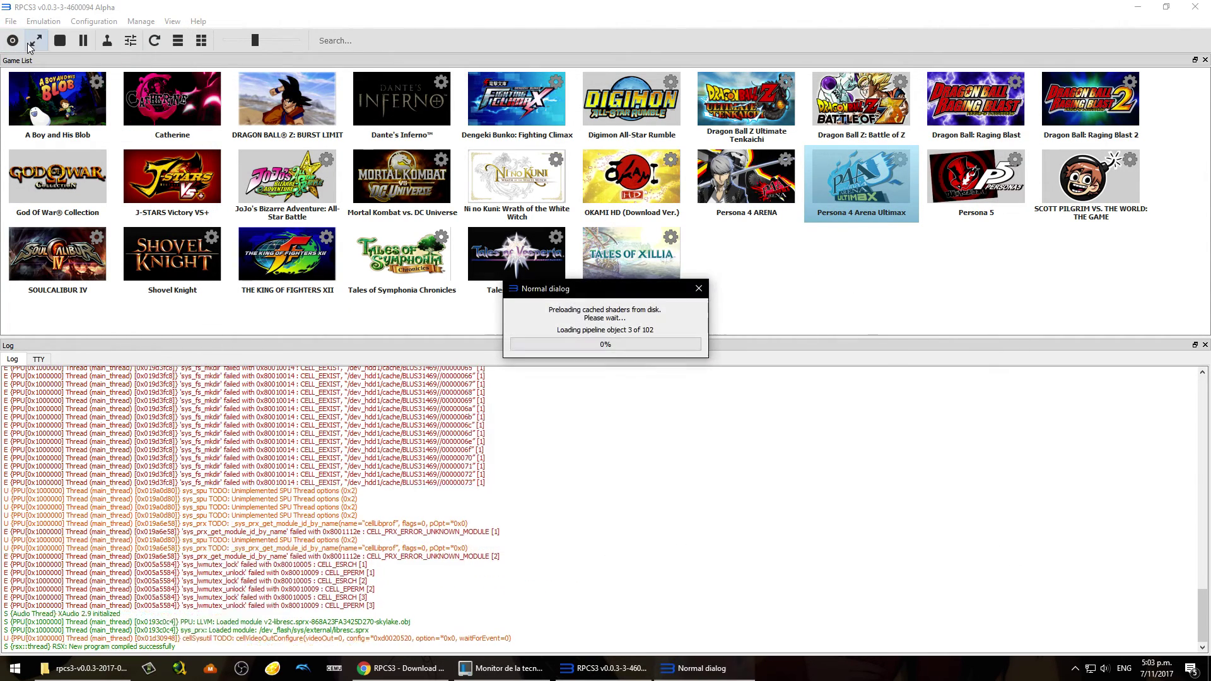
left_click(11, 21)
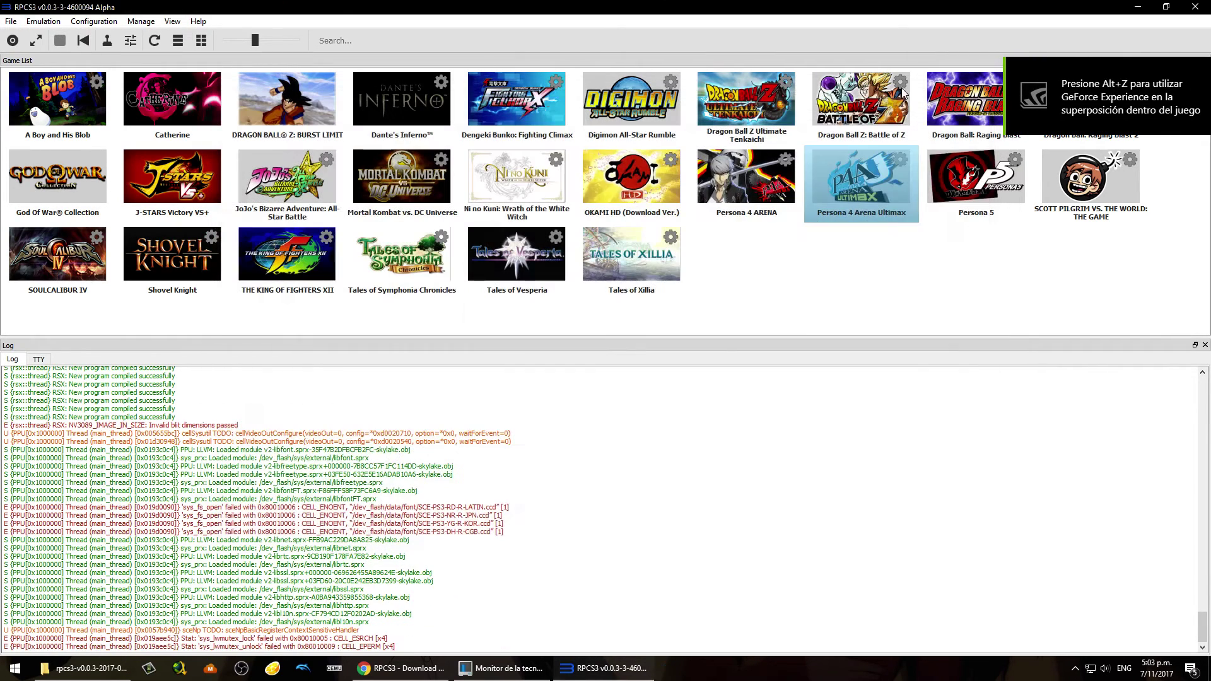
Browse for the game folder to boot, go to PS3_GAME inside BLUS31469-[Persona 4 Arena Ultimax] on Datos_extras (D:), and cancel the selection.
left_click(11, 21)
left_click(30, 48)
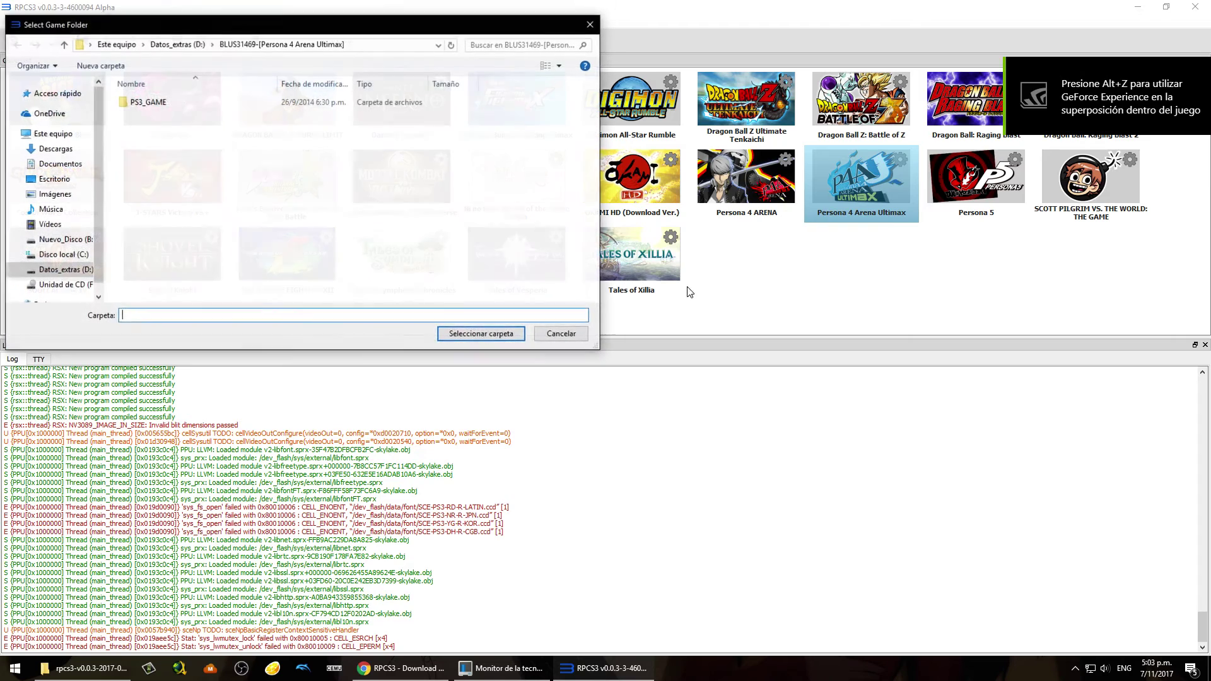
left_click(64, 44)
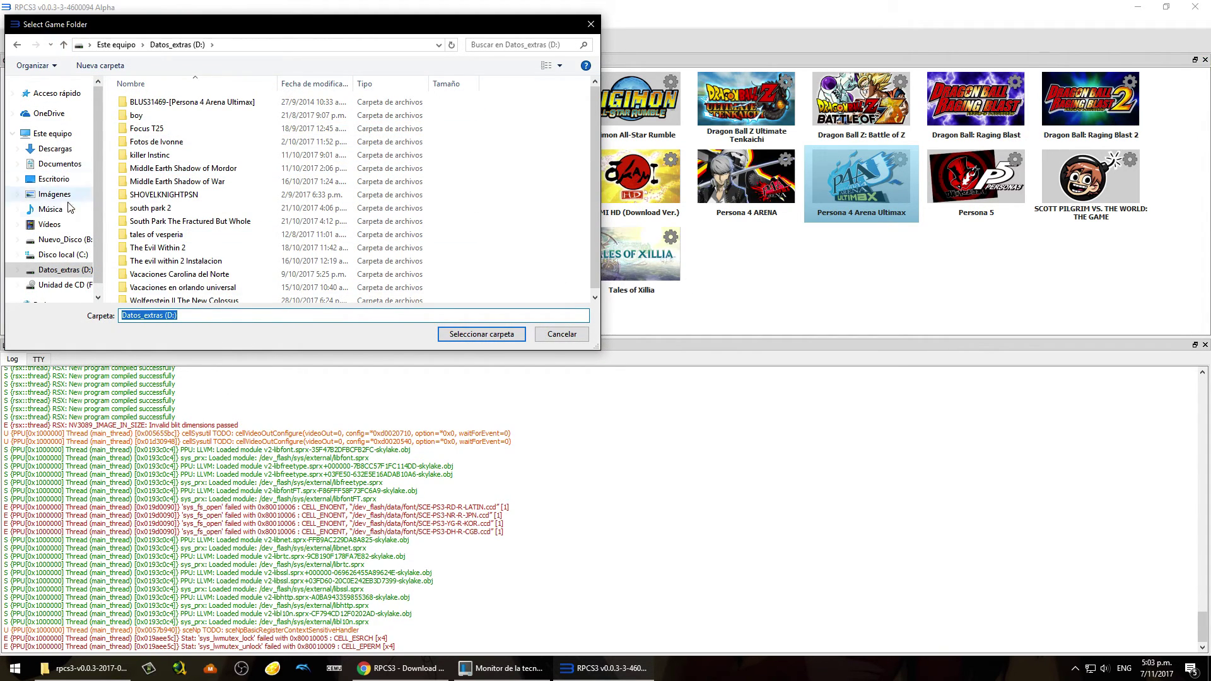
double_click(167, 102)
left_click(17, 45)
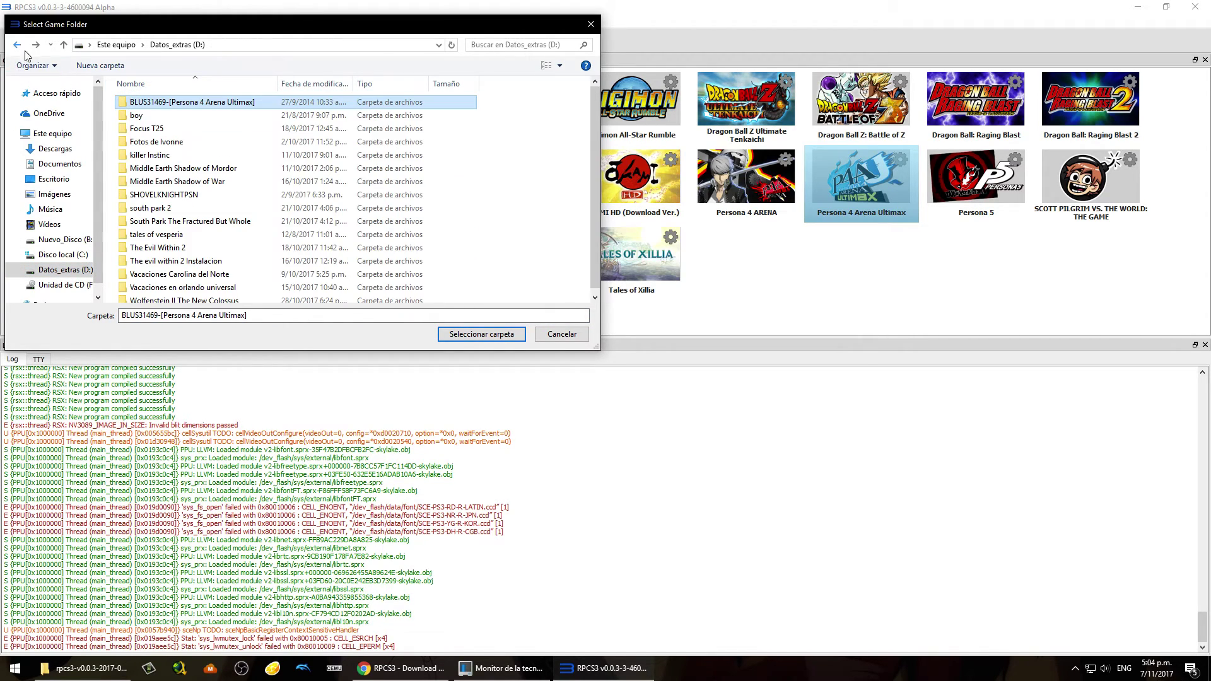
double_click(177, 106)
left_click(152, 103)
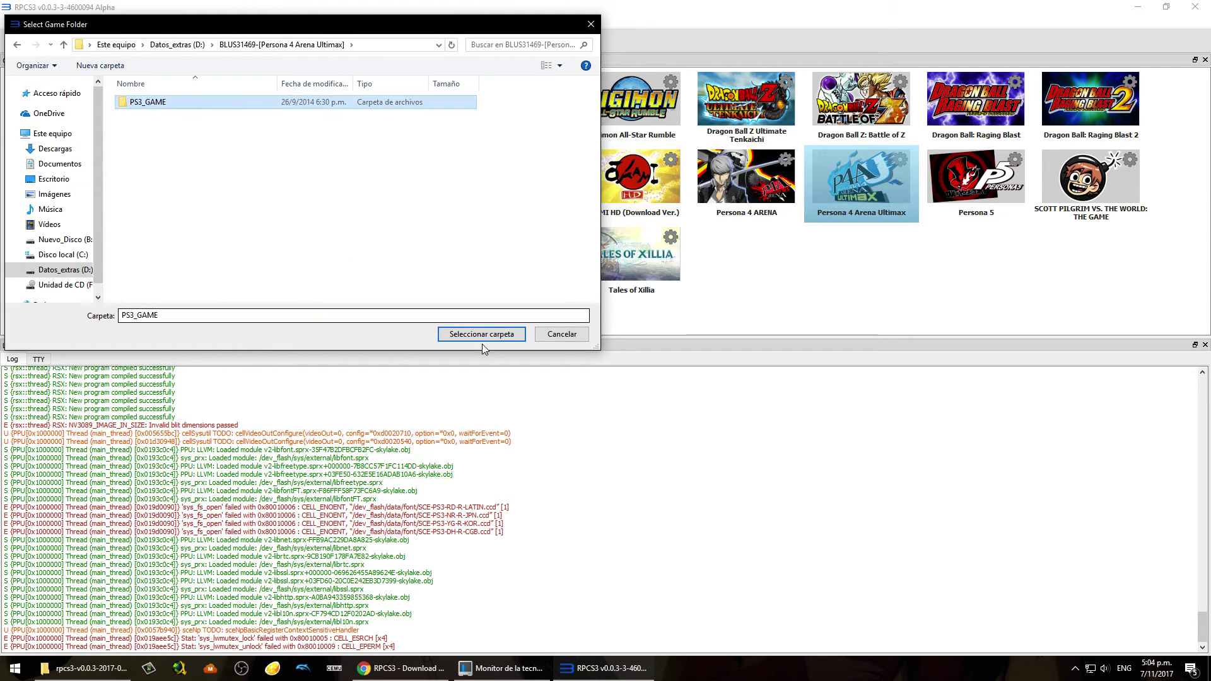
left_click(563, 336)
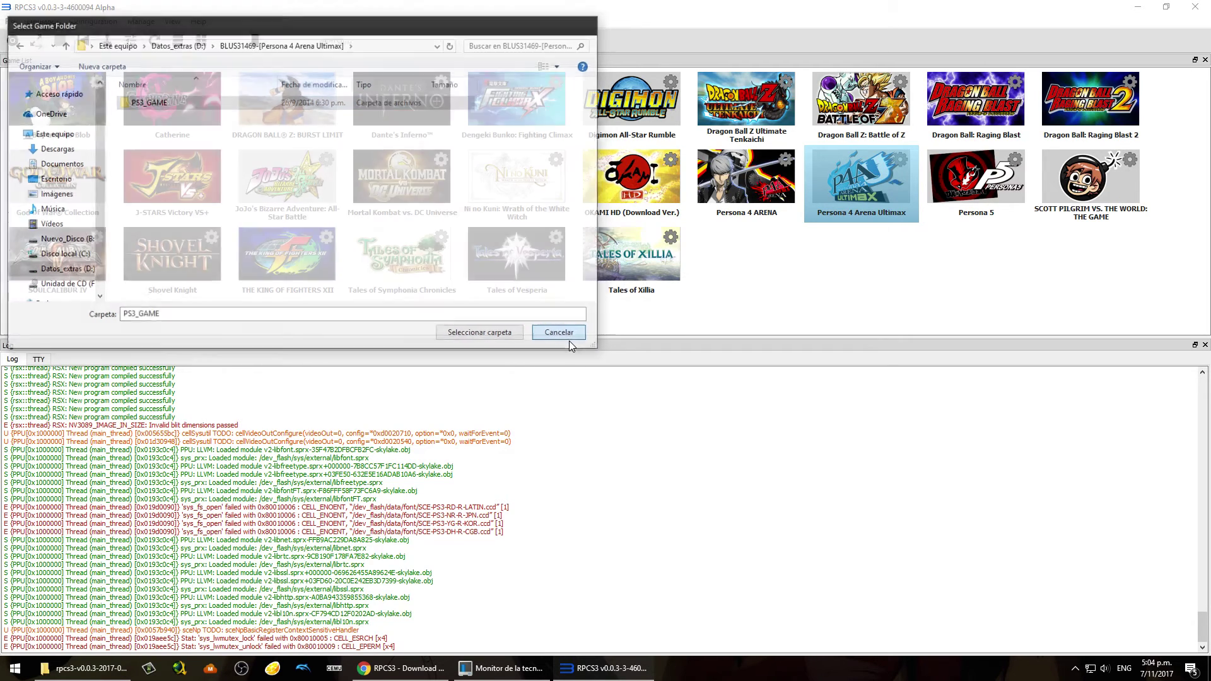
Open the custom configuration of Persona 4 Arena Ultimax and move its settings window off the game's tile.
right_click(865, 183)
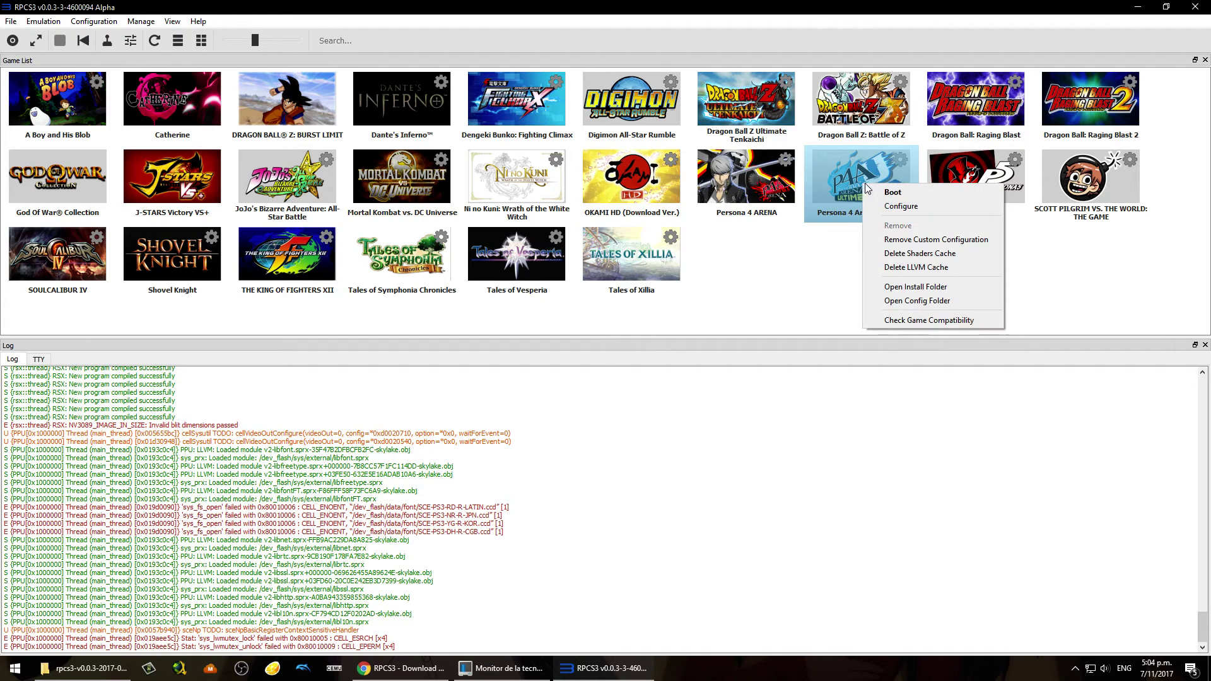
left_click(901, 204)
left_click_drag(555, 133, 295, 84)
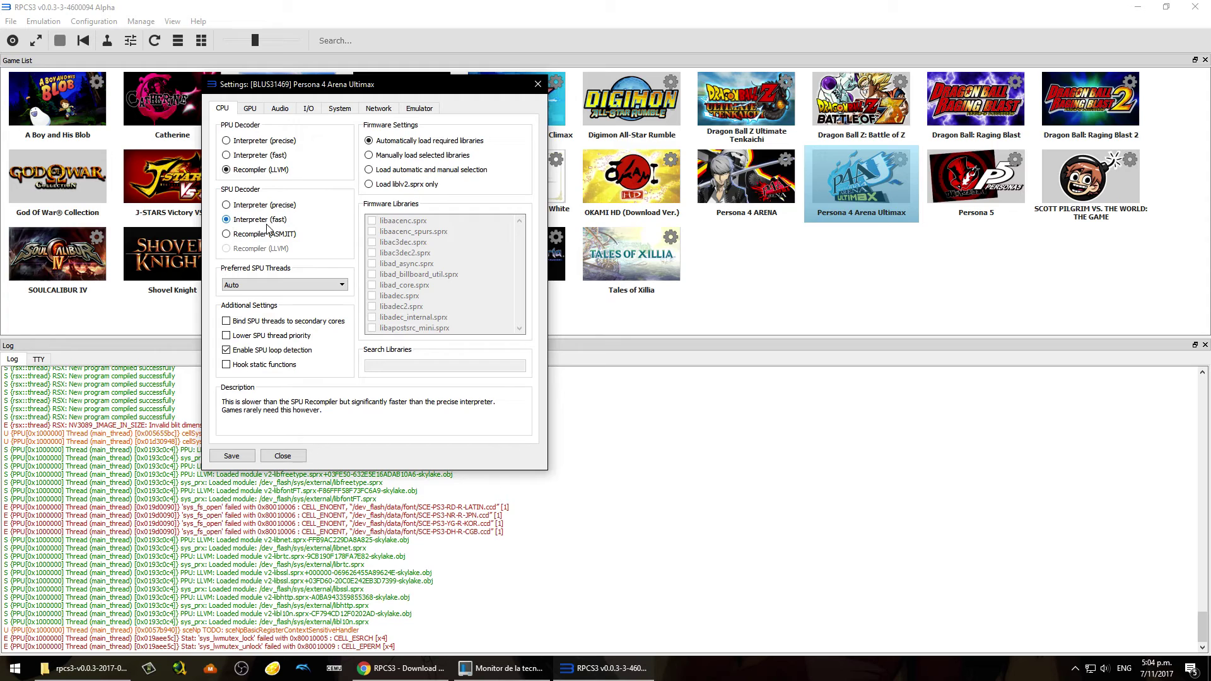
Turn Strict Rendering Mode off in the game's GPU settings and switch it back on.
left_click(250, 109)
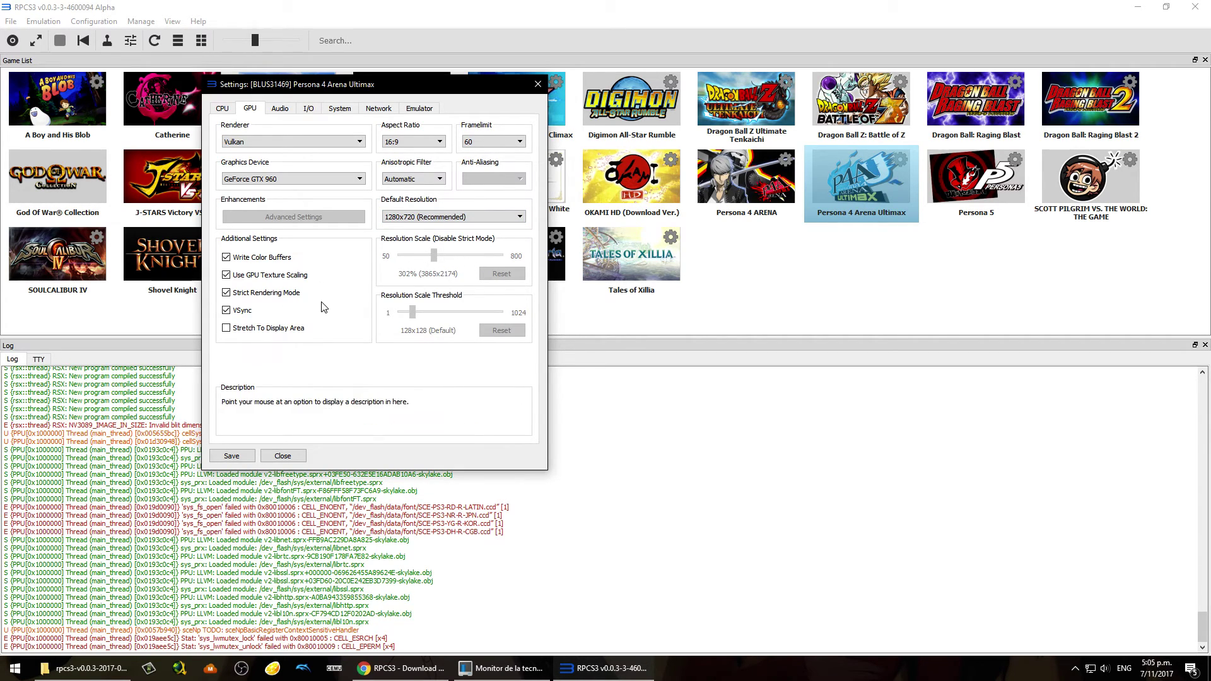
left_click(243, 296)
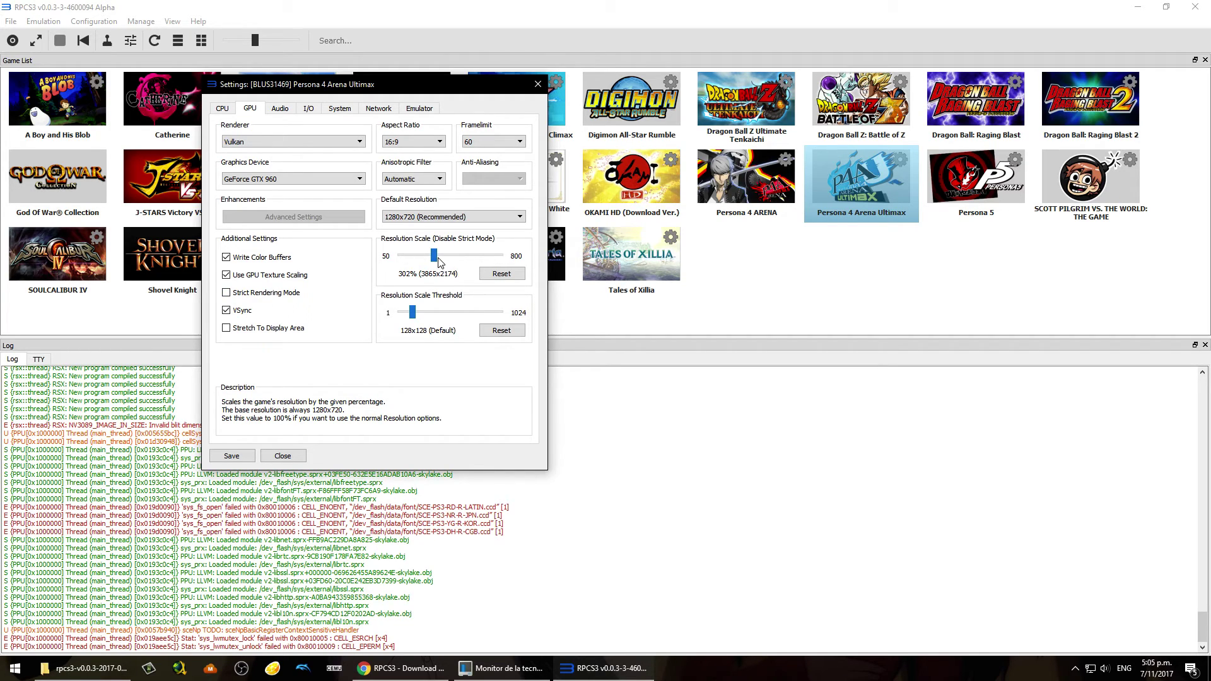
left_click(226, 294)
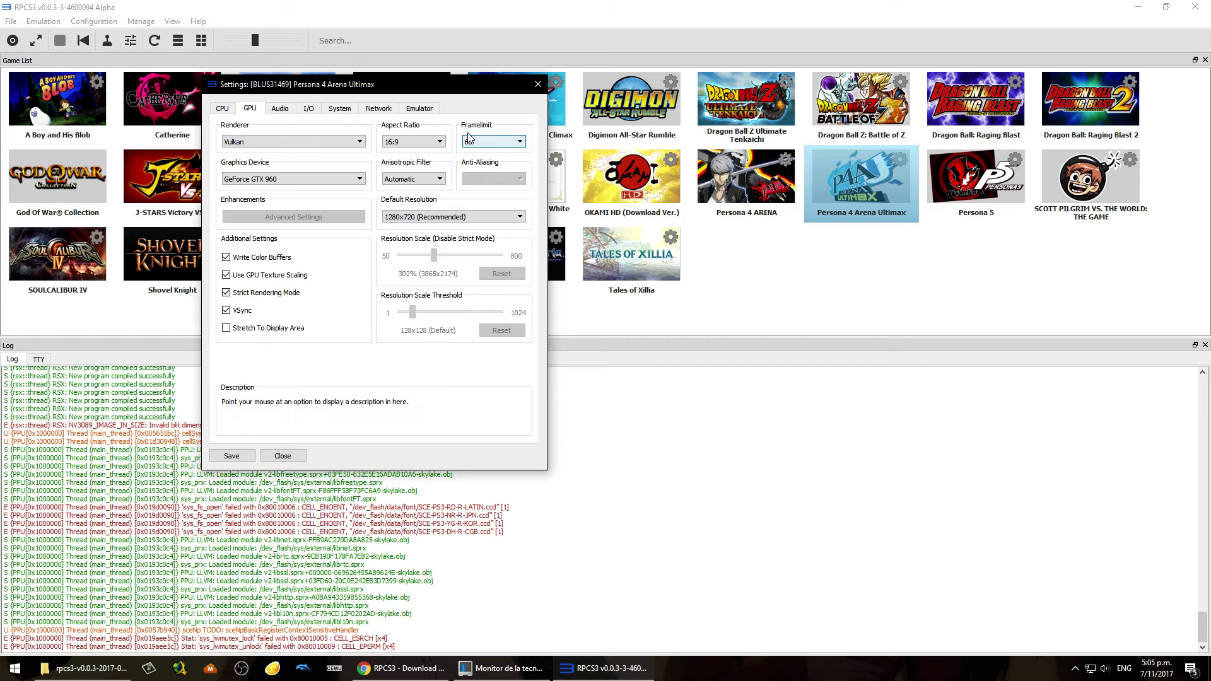
Review the game's Audio, I/O, System, Network and Emulator settings, and save the custom configuration.
left_click(280, 109)
left_click(308, 110)
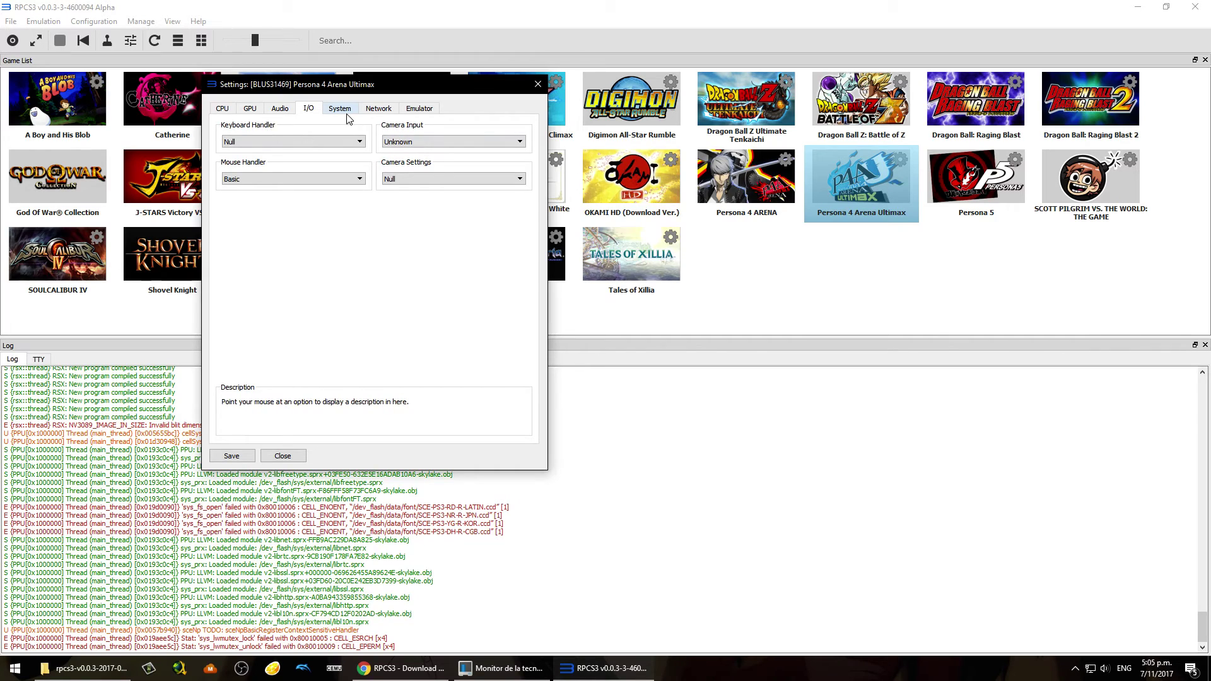
left_click(344, 112)
left_click(308, 111)
left_click(334, 112)
mouse_move(303, 141)
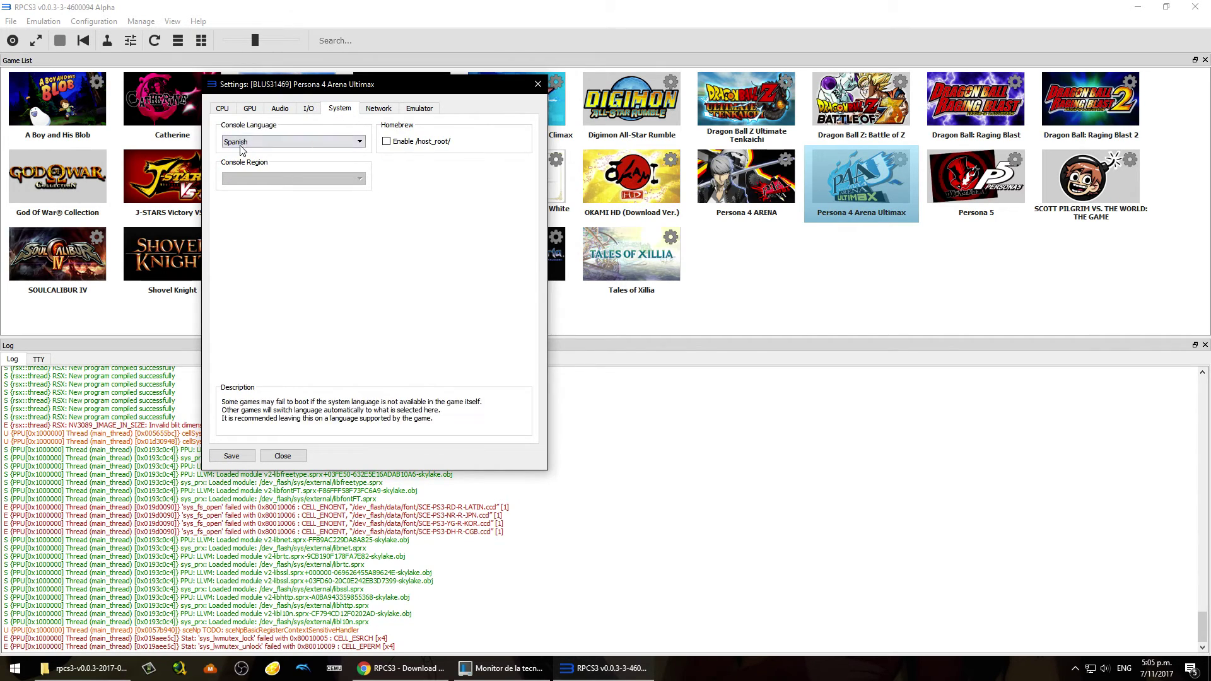
left_click(381, 111)
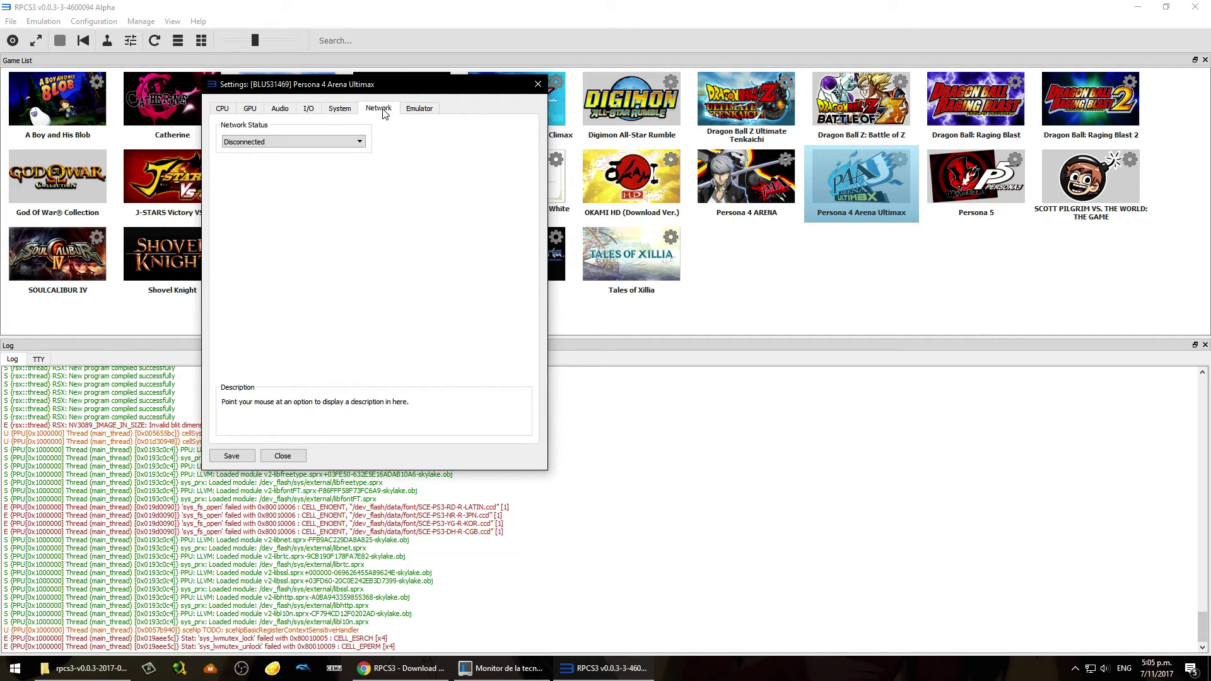
left_click(413, 113)
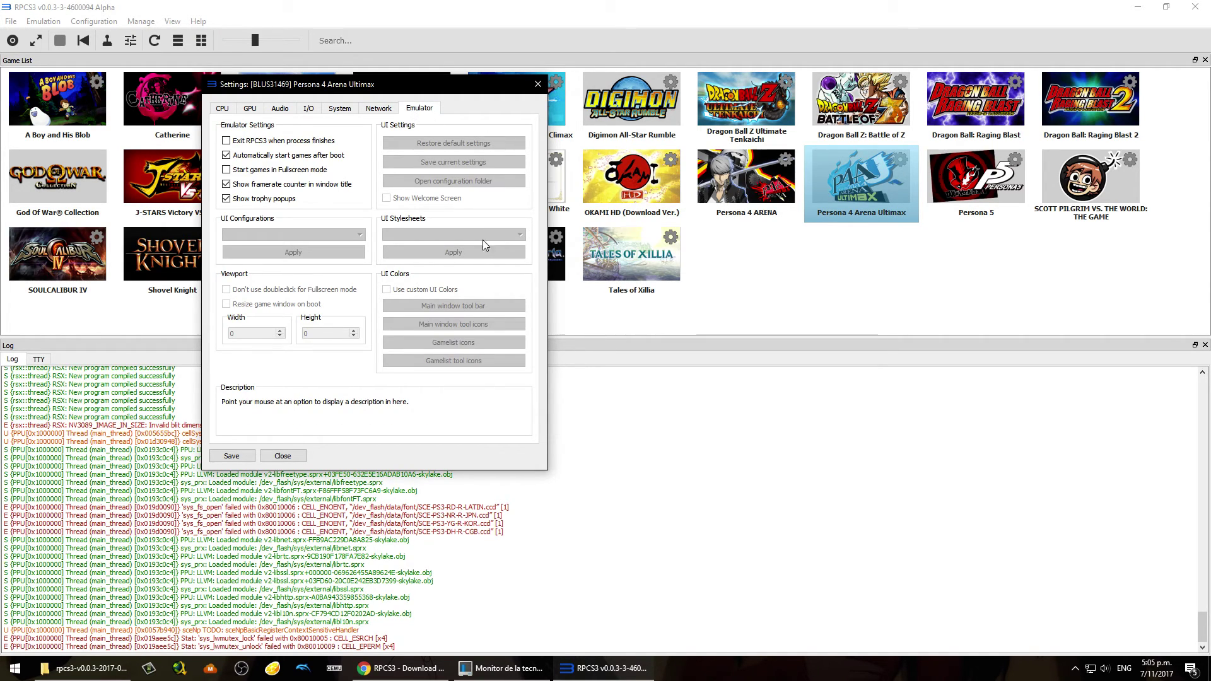
left_click(231, 455)
left_click(94, 22)
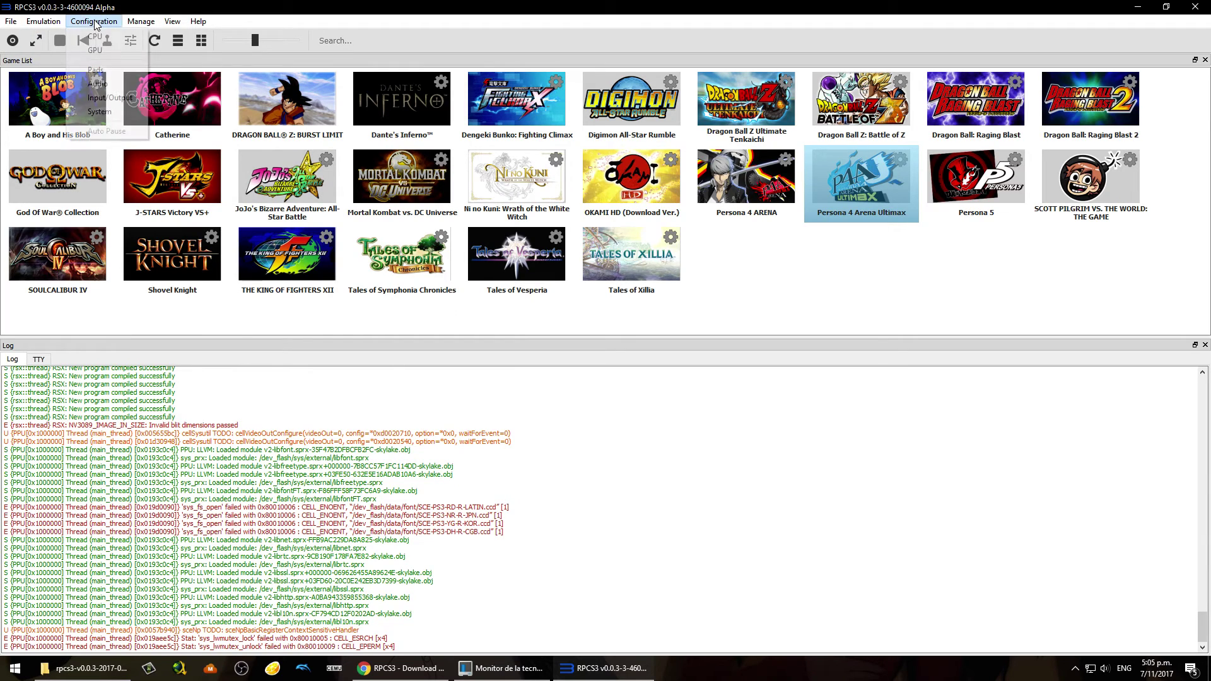
left_click(110, 98)
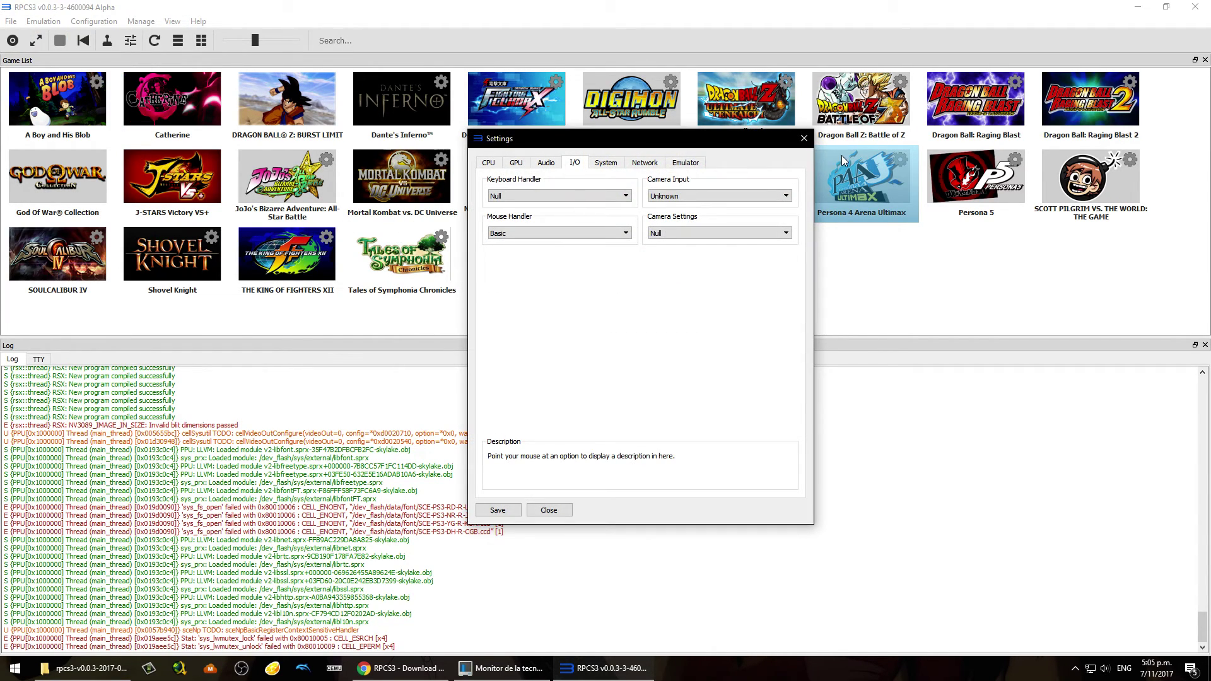
left_click(803, 139)
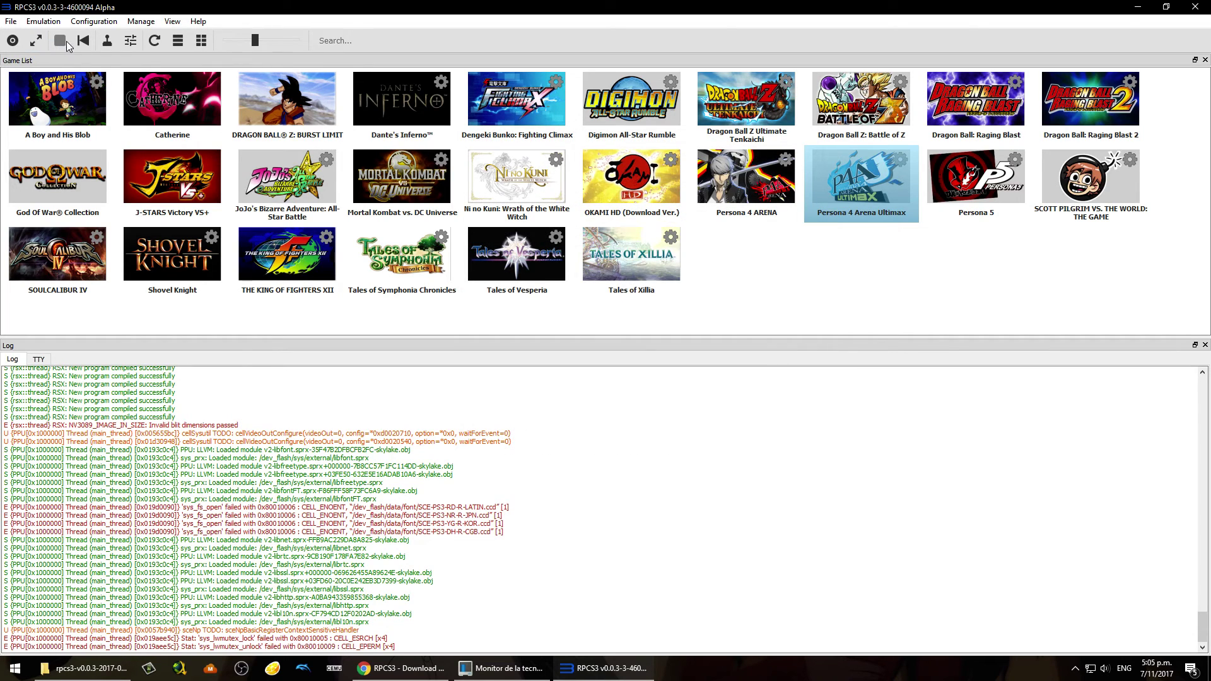
Open the gamepad settings, check Player 1's input handler choices, and close the dialog without applying changes.
left_click(107, 42)
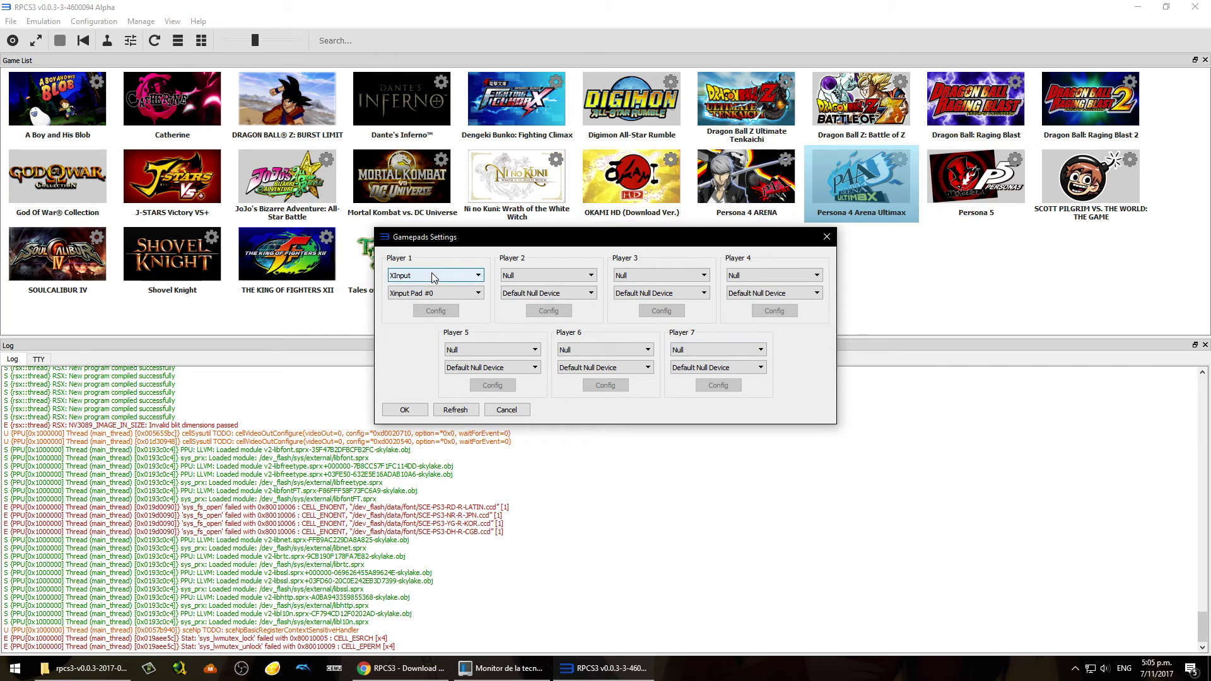
left_click_drag(439, 245, 258, 190)
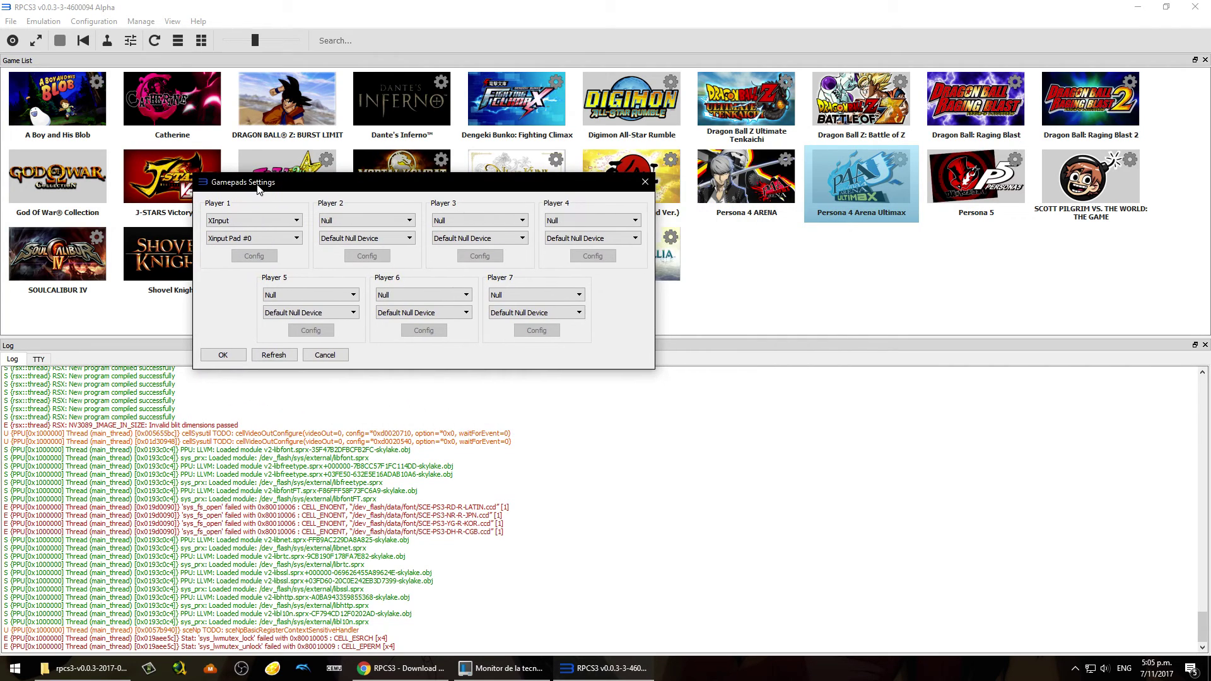
left_click(258, 220)
left_click(256, 220)
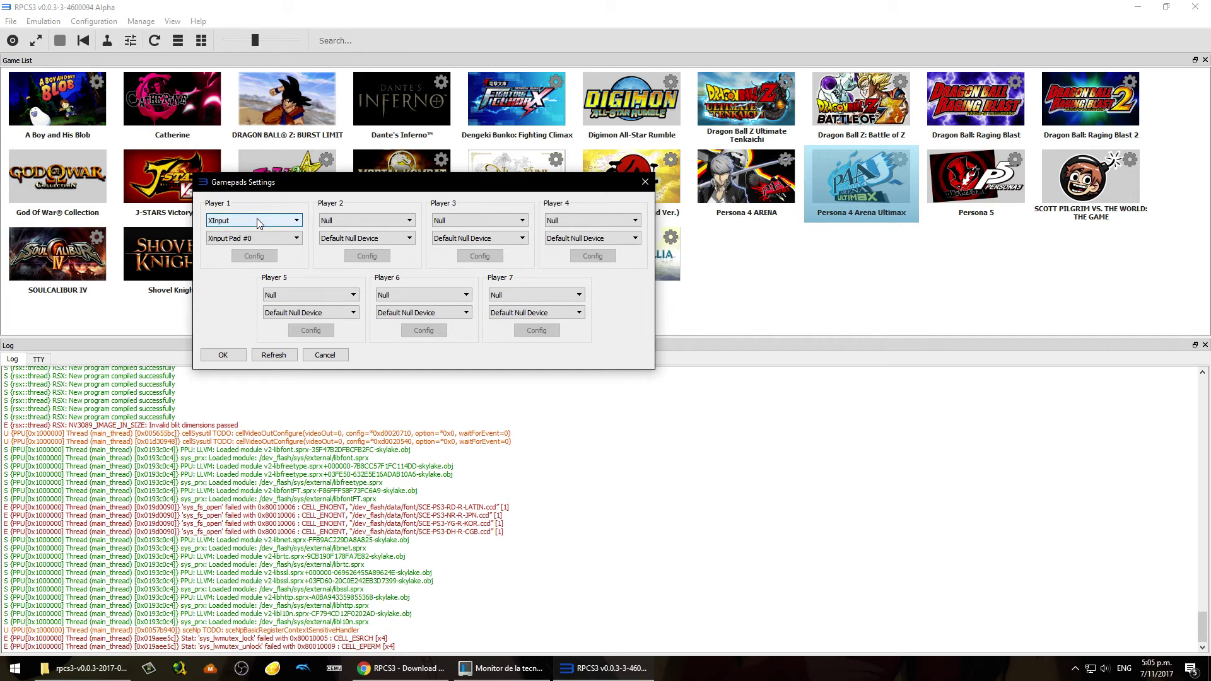
left_click(644, 182)
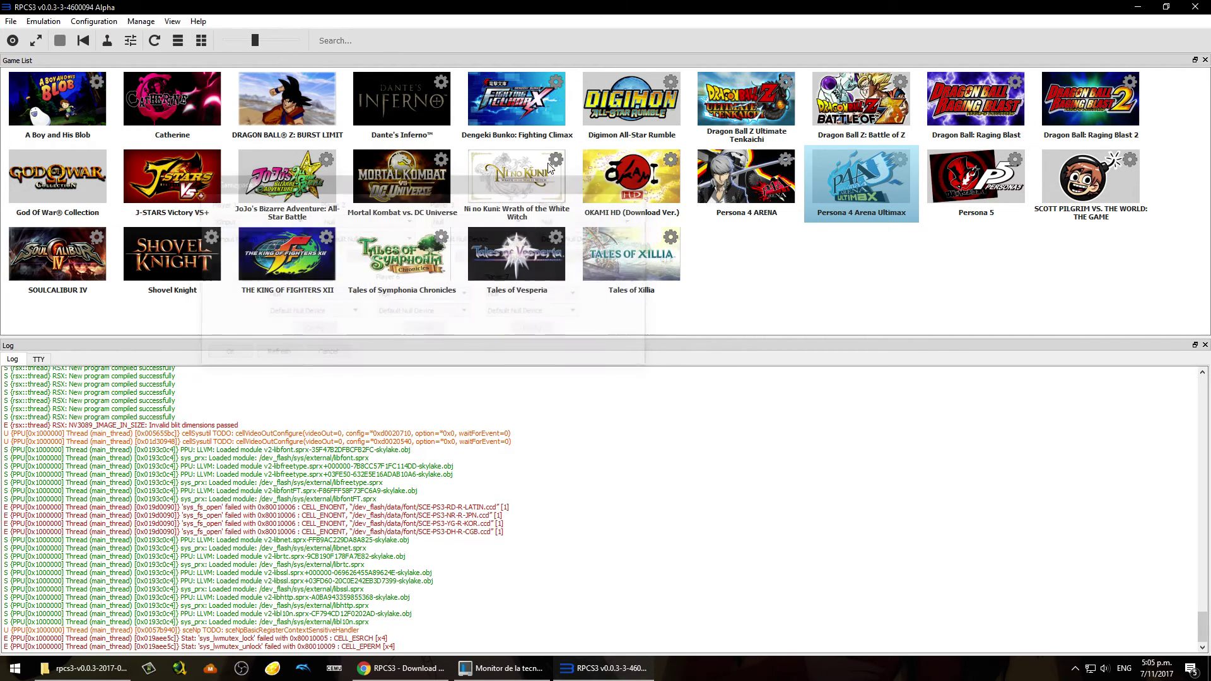
View the emulator's global input/output settings and close them without saving.
left_click(96, 23)
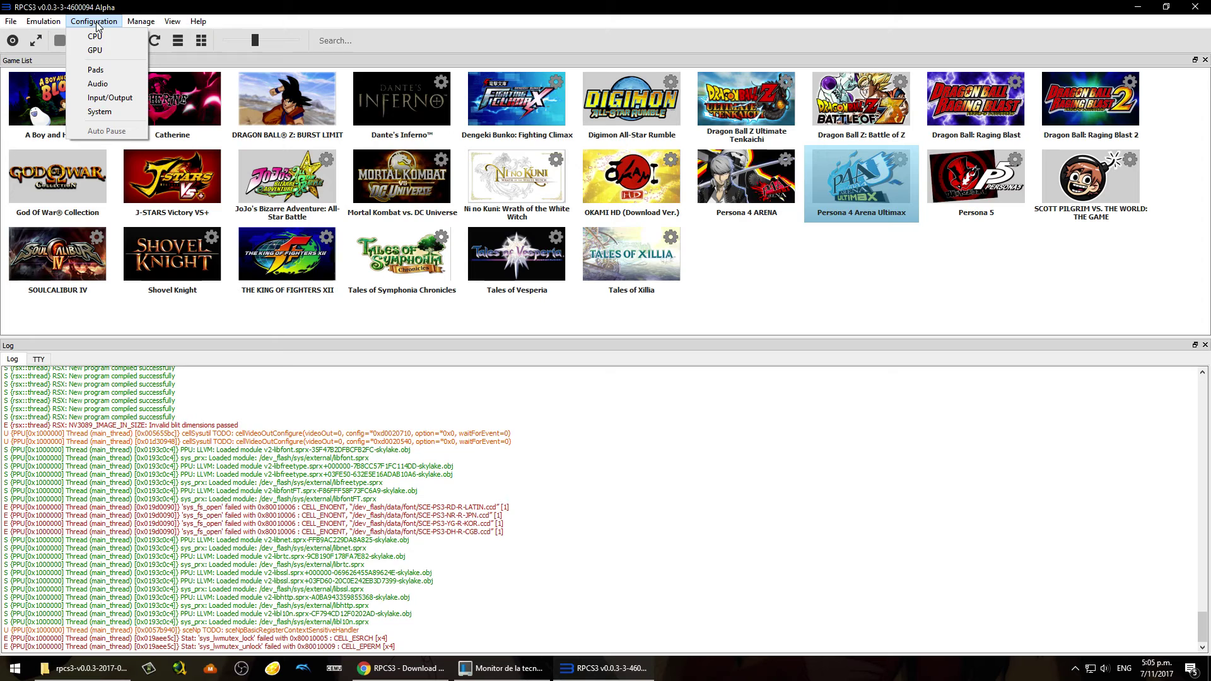
left_click(114, 101)
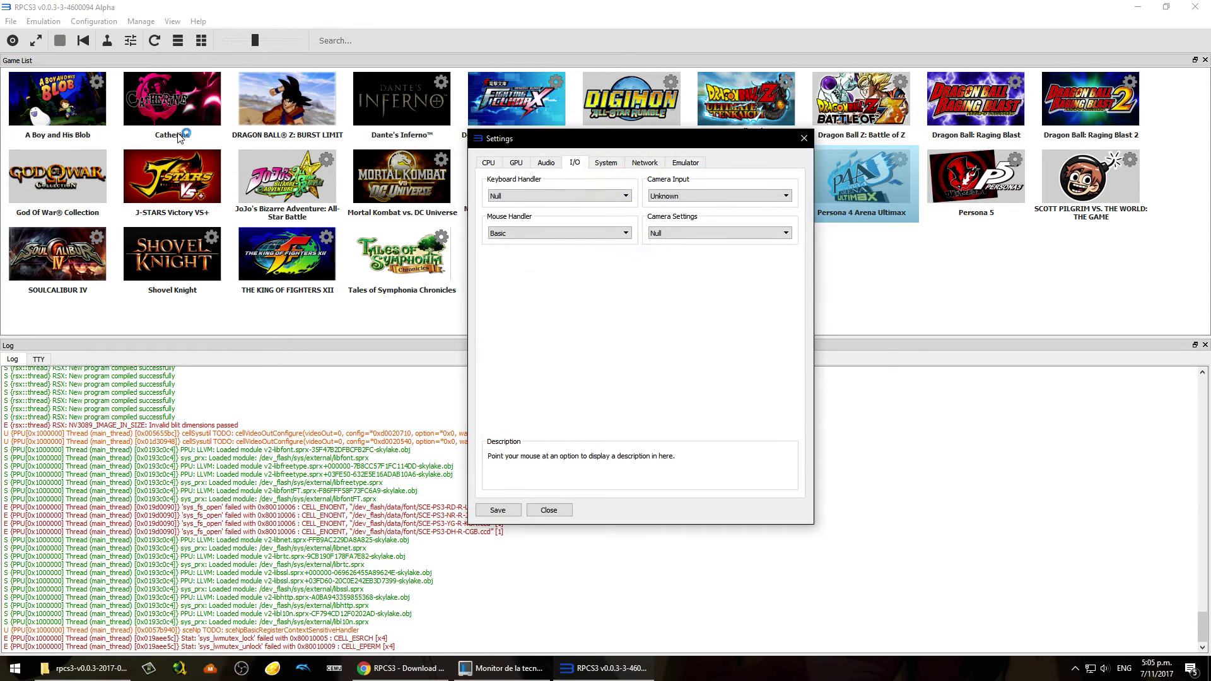
left_click(803, 138)
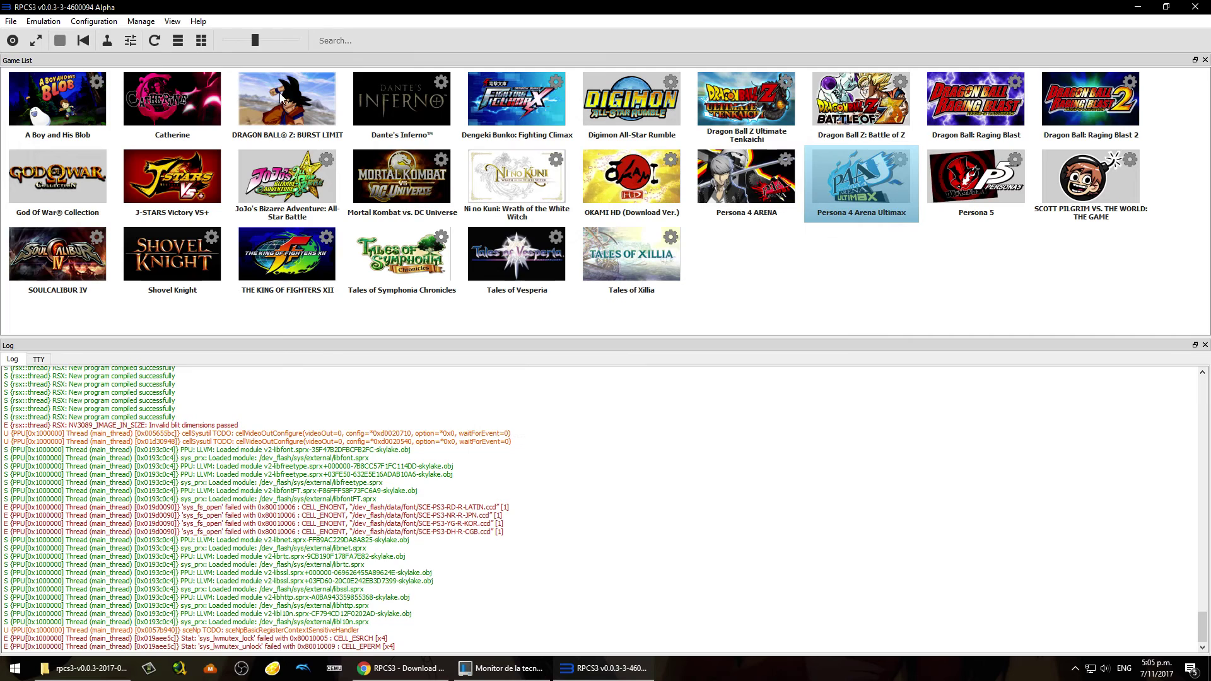
Select XInput as Player 1's input handler in the gamepad settings and confirm the dialog.
left_click(107, 41)
left_click(470, 275)
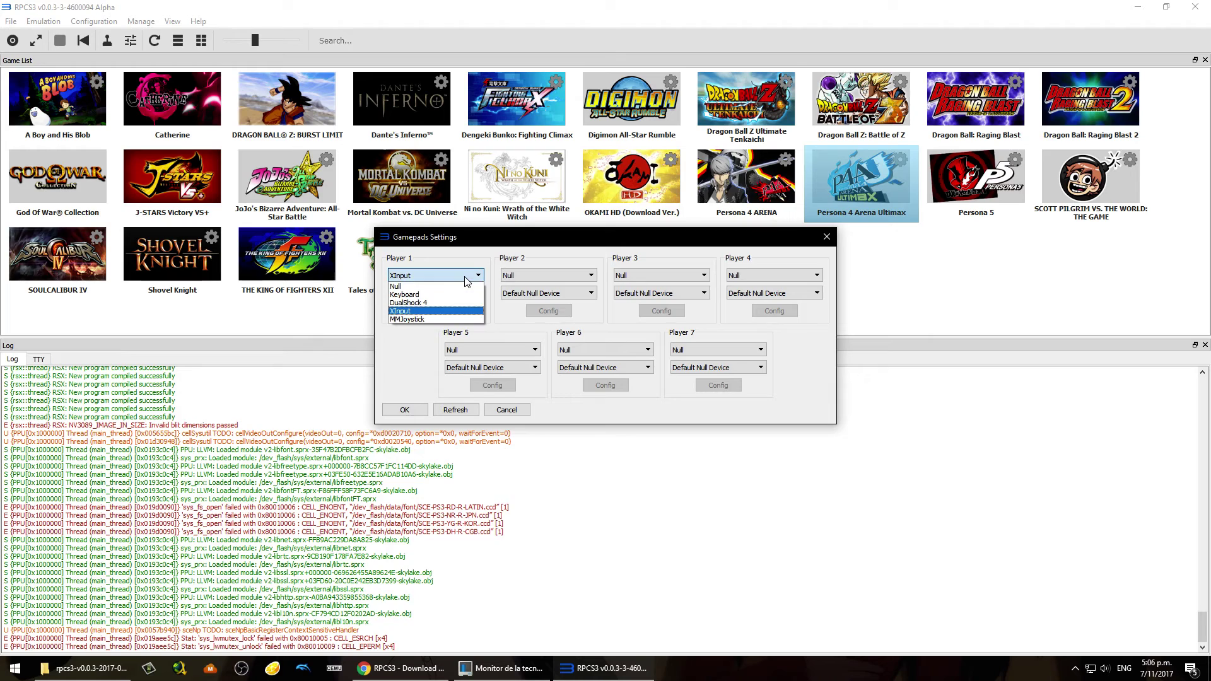
left_click(401, 311)
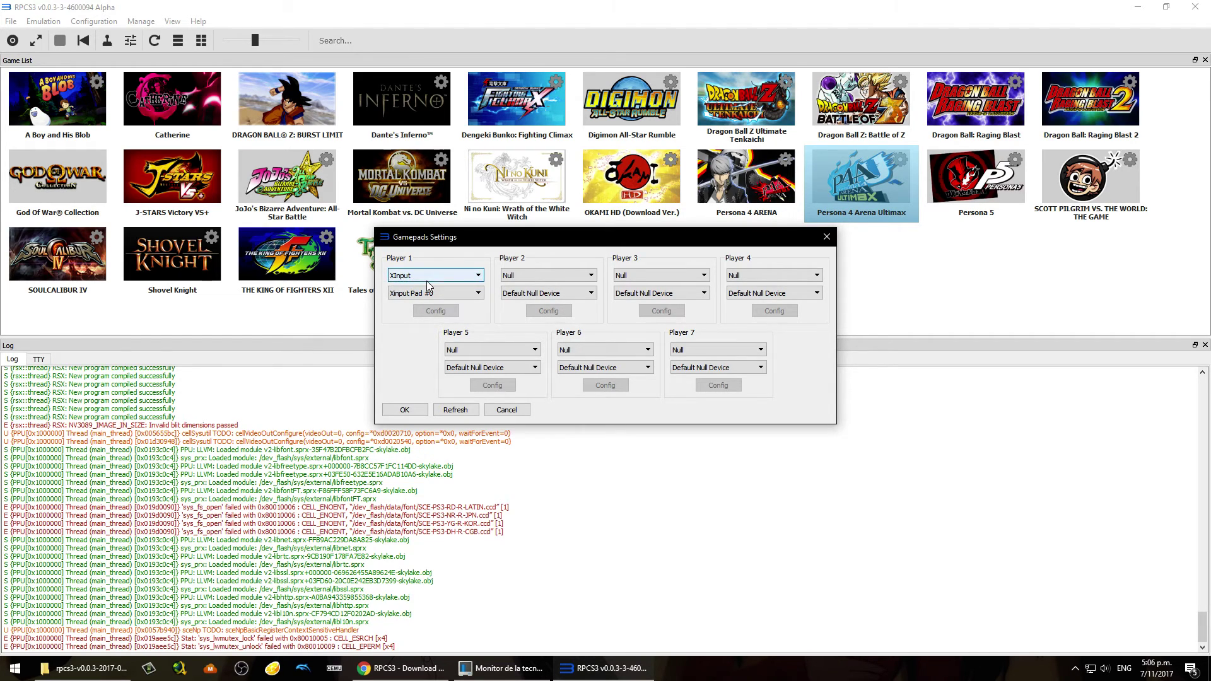
left_click(406, 410)
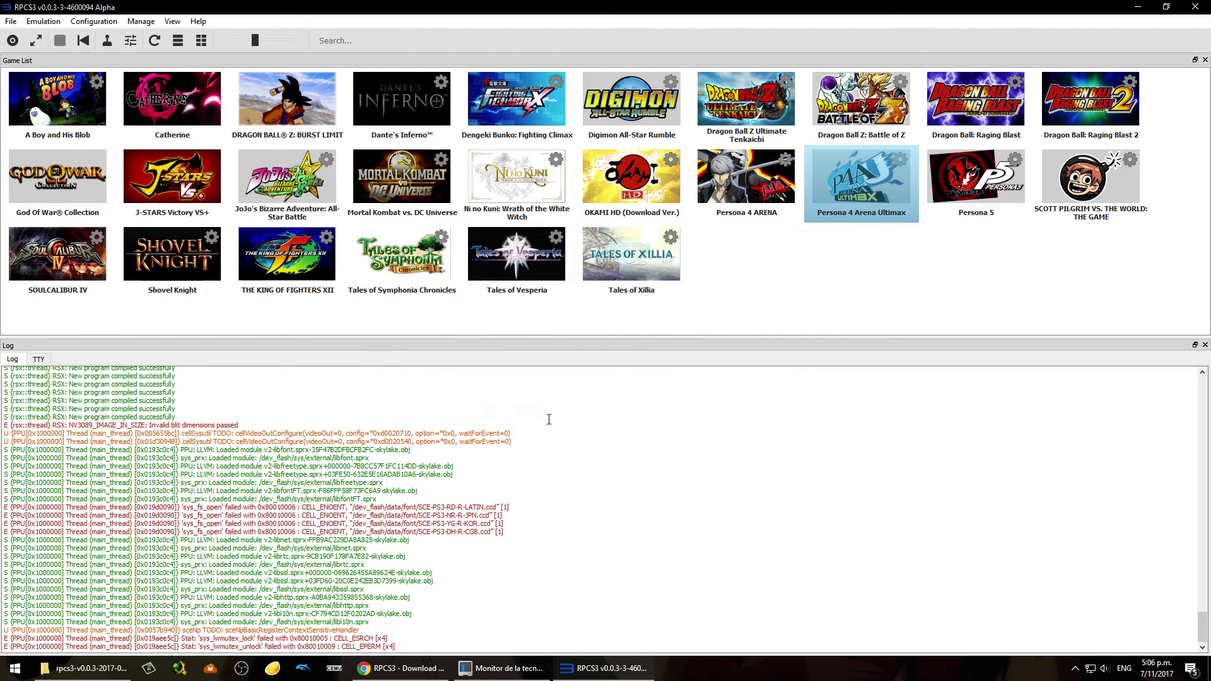
Boot Persona 4 Arena Ultimax from the game list and maximize the game's window.
right_click(847, 181)
left_click(856, 185)
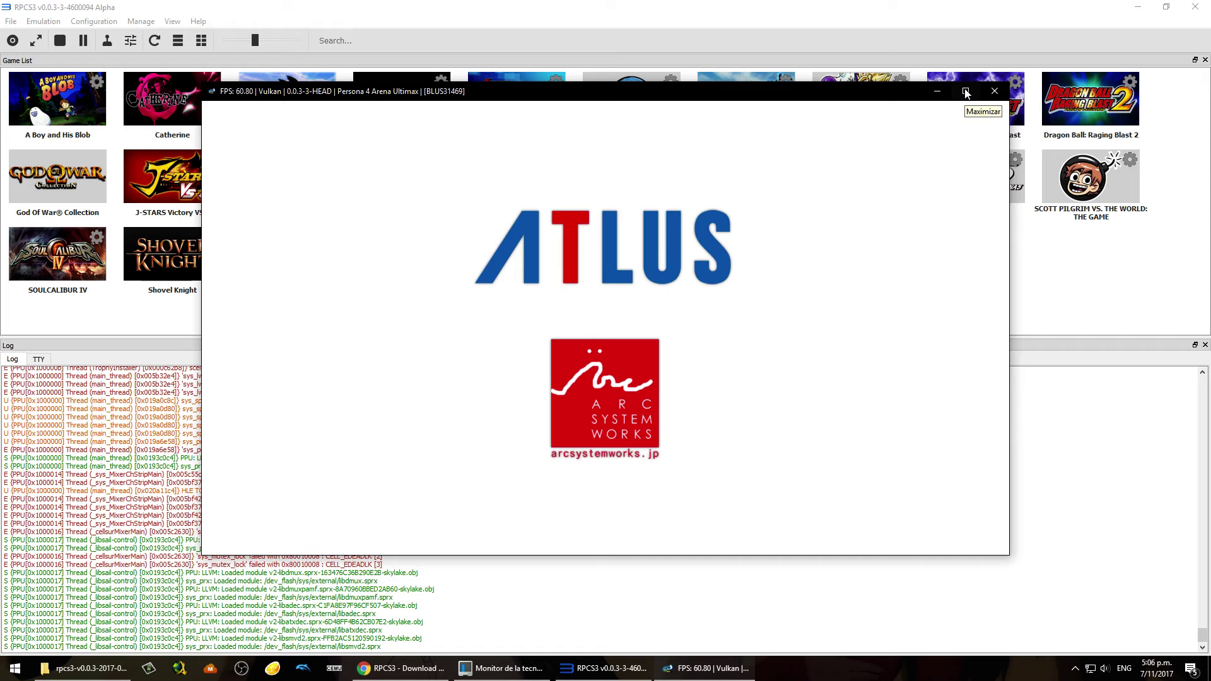
left_click(965, 91)
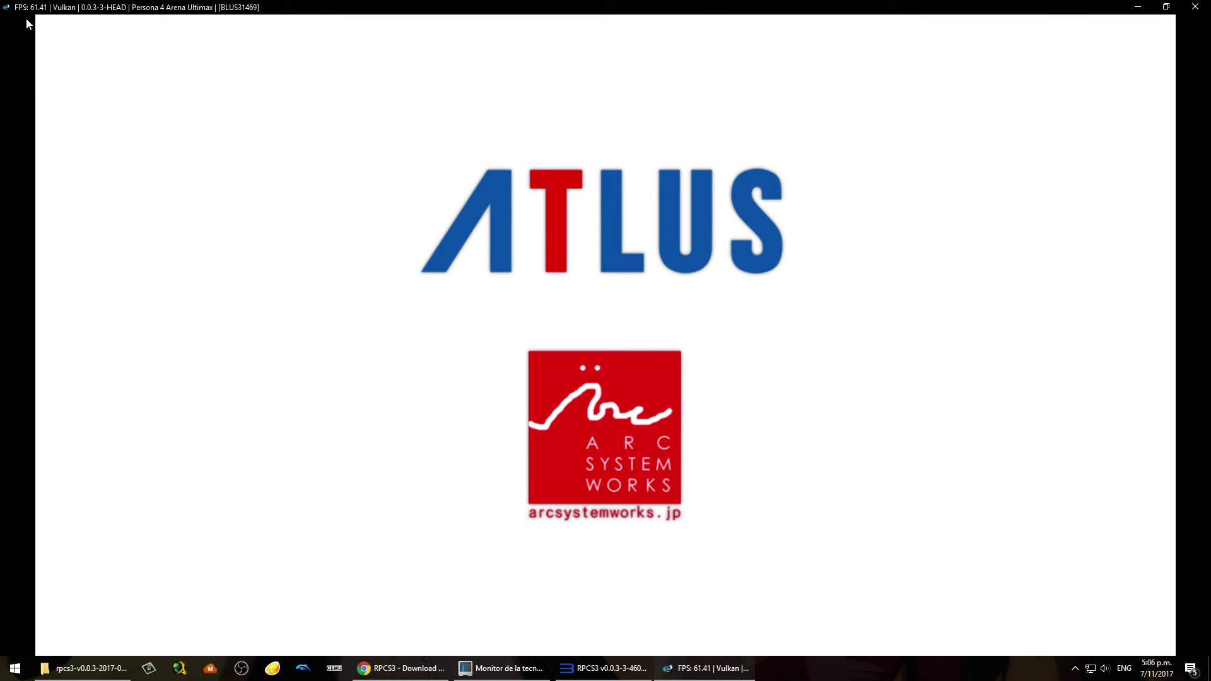